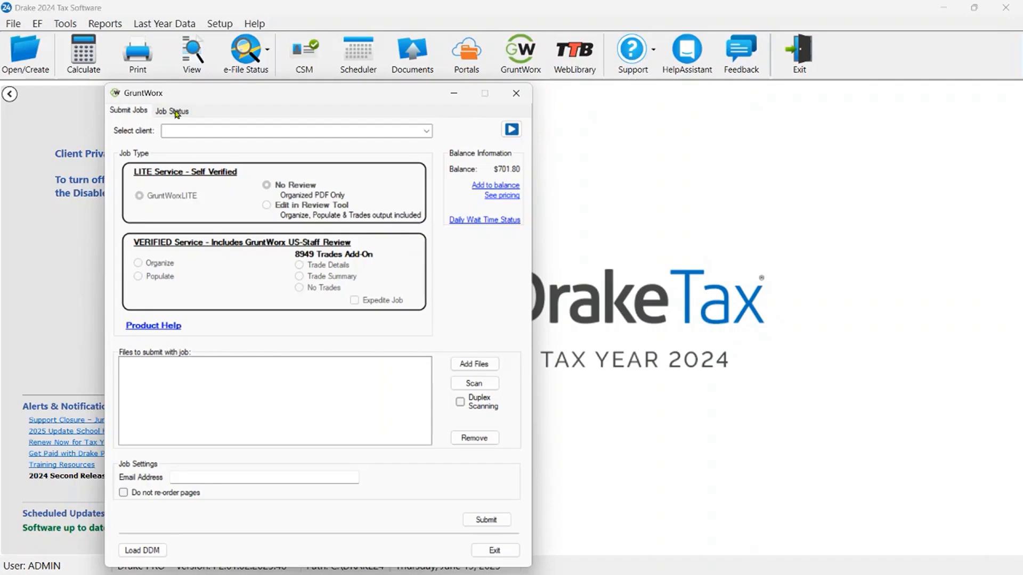
- Open the GruntWorx job sent 6/17/2025 in the review tool from the job status list and dismiss its introductory instructions
{"action": "left_click", "coordinate": [177, 113]}
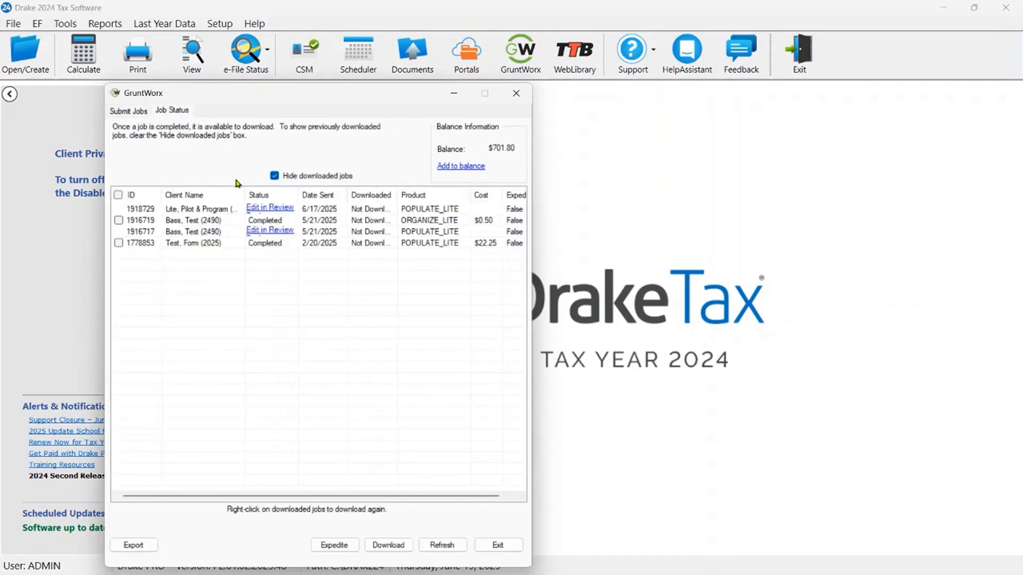
{"action": "left_click_drag", "start_coordinate": [298, 194], "coordinate": [320, 195]}
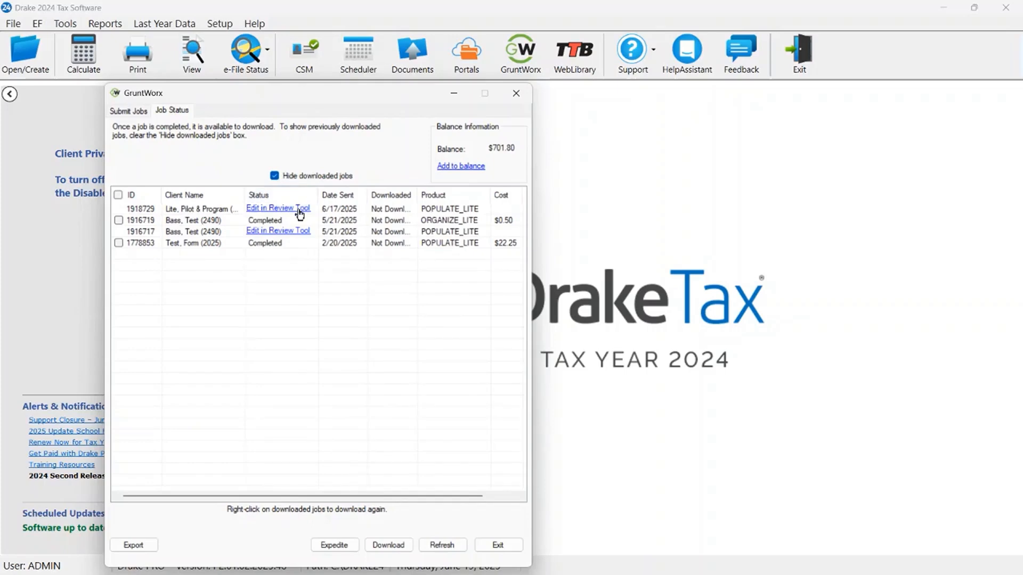
{"action": "left_click", "coordinate": [300, 211]}
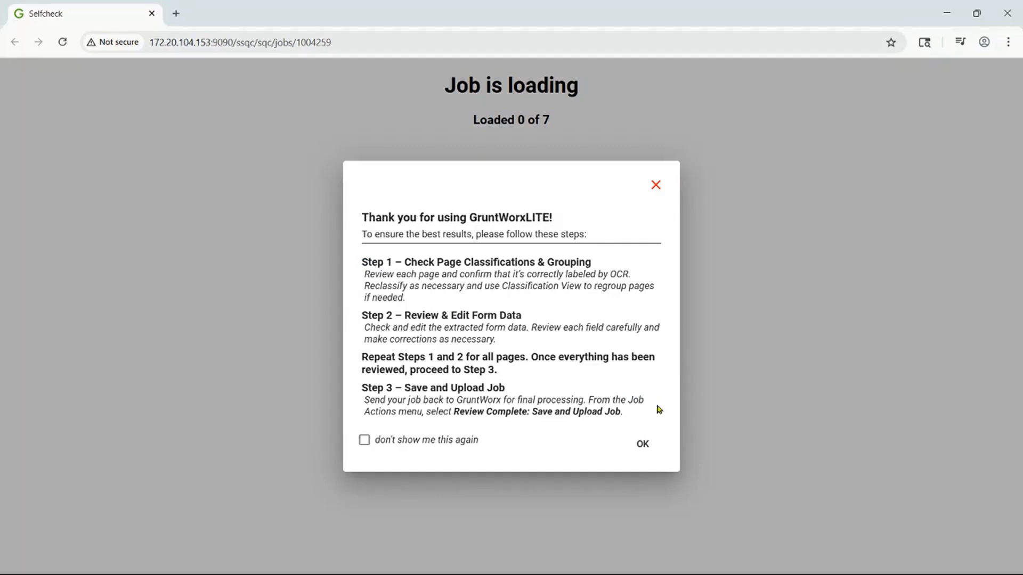
{"action": "left_click", "coordinate": [644, 449]}
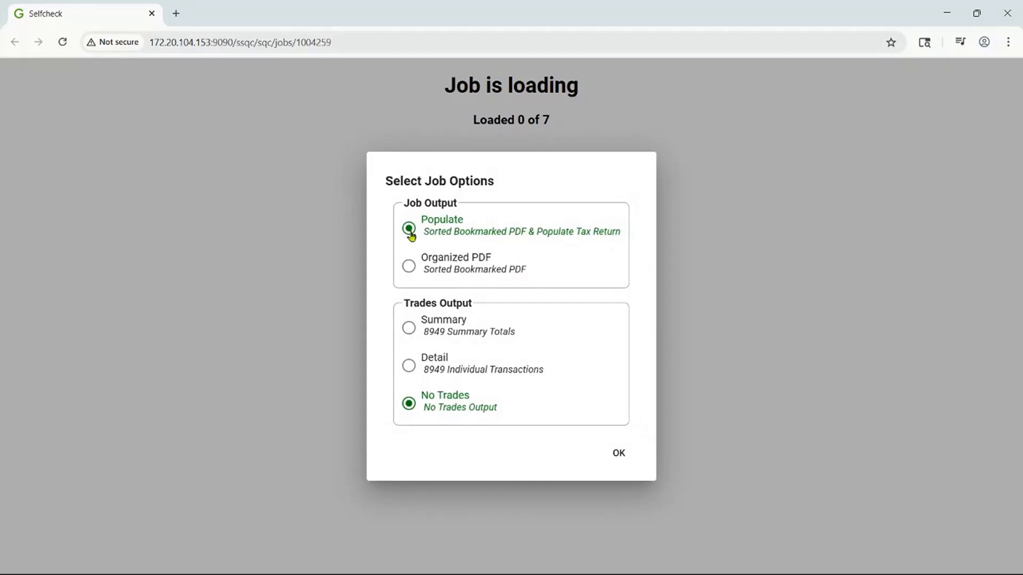
{"action": "left_click", "coordinate": [409, 269]}
{"action": "left_click", "coordinate": [409, 331]}
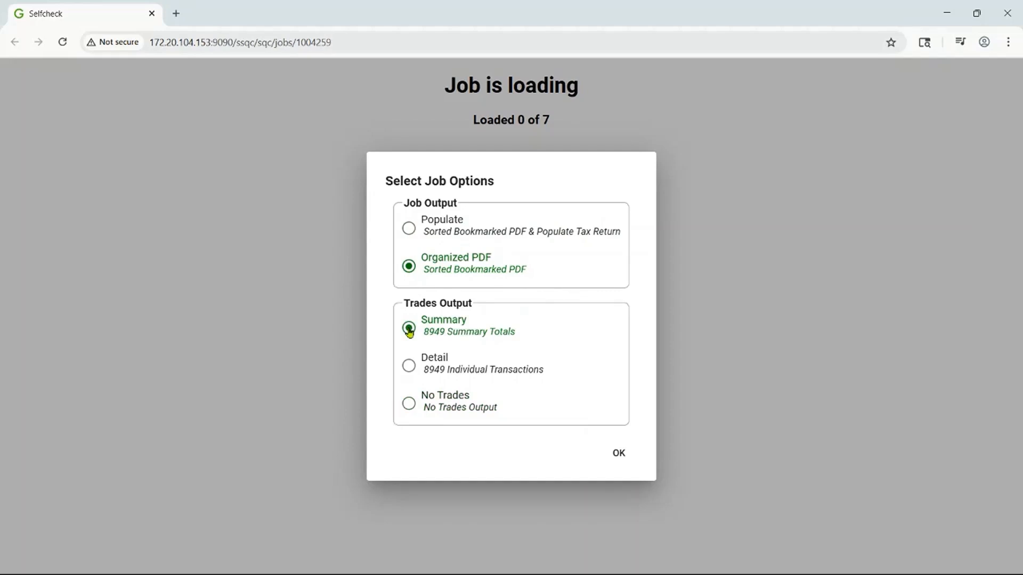
{"action": "left_click", "coordinate": [409, 367]}
{"action": "left_click", "coordinate": [409, 409]}
{"action": "left_click", "coordinate": [408, 232]}
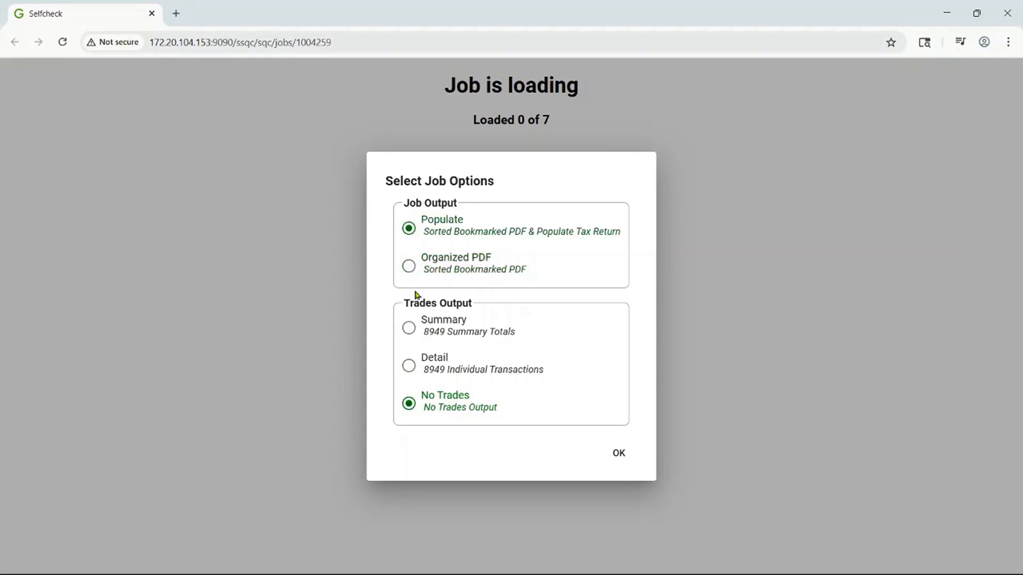
- Set the trades output to Summary and accept the job options
{"action": "left_click", "coordinate": [409, 330]}
{"action": "left_click", "coordinate": [620, 457]}
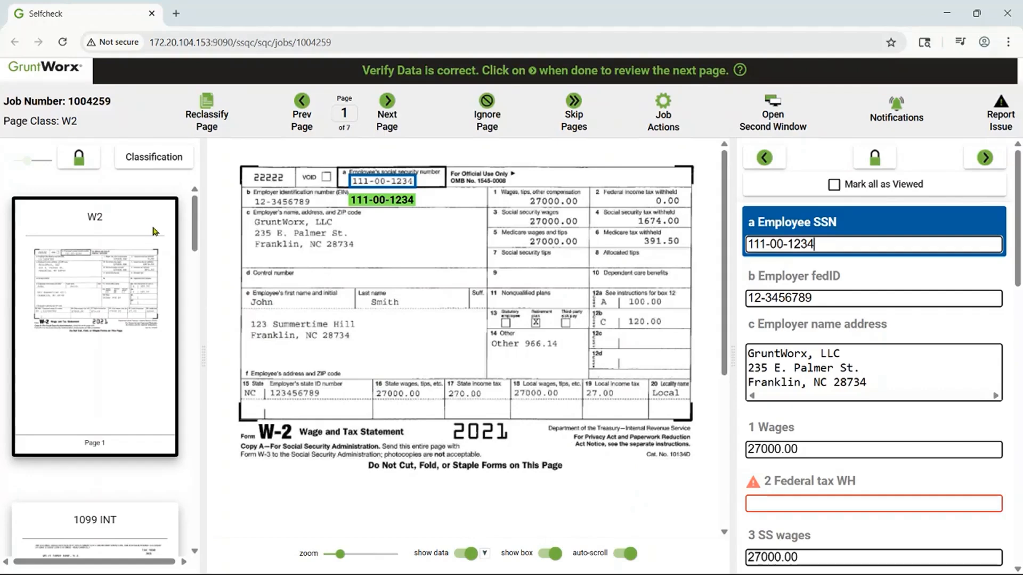
- Look through the thumbnails of all the job's pages and return to the W2 on page 1
{"action": "scroll", "coordinate": [152, 229], "scroll_direction": "down", "scroll_amount": 8}
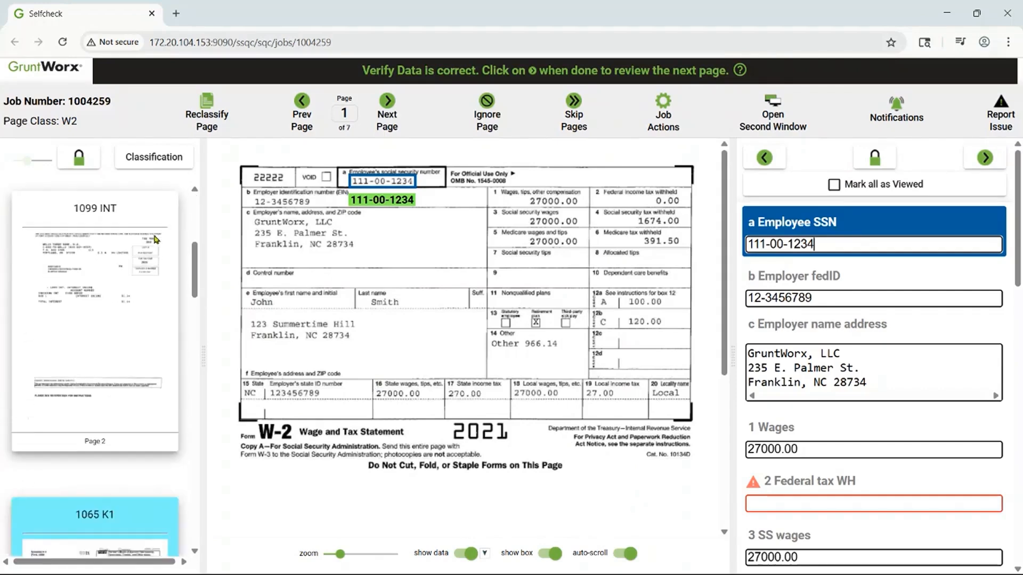
{"action": "scroll", "coordinate": [157, 244], "scroll_direction": "down", "scroll_amount": 10}
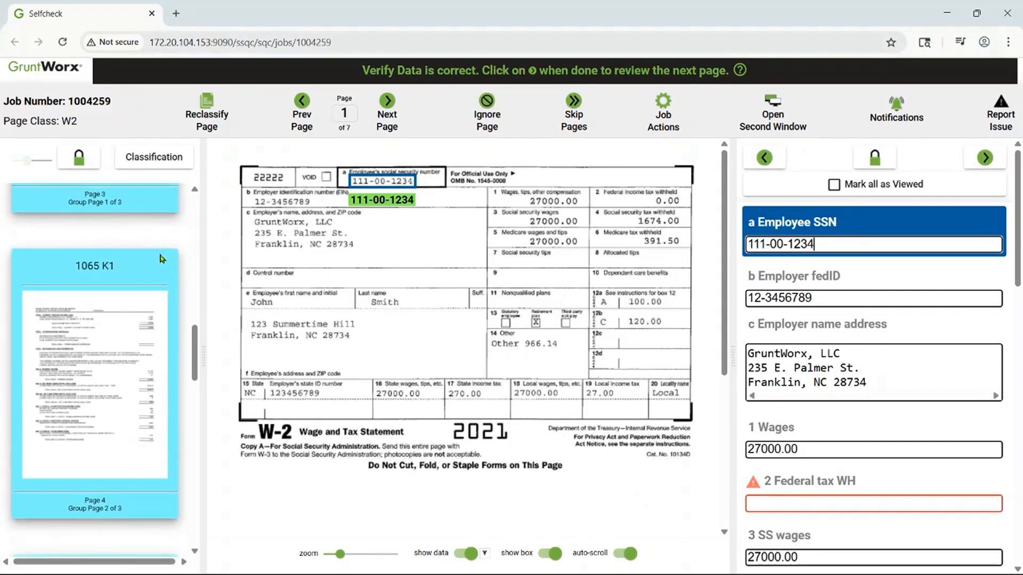
{"action": "scroll", "coordinate": [166, 277], "scroll_direction": "down", "scroll_amount": 10}
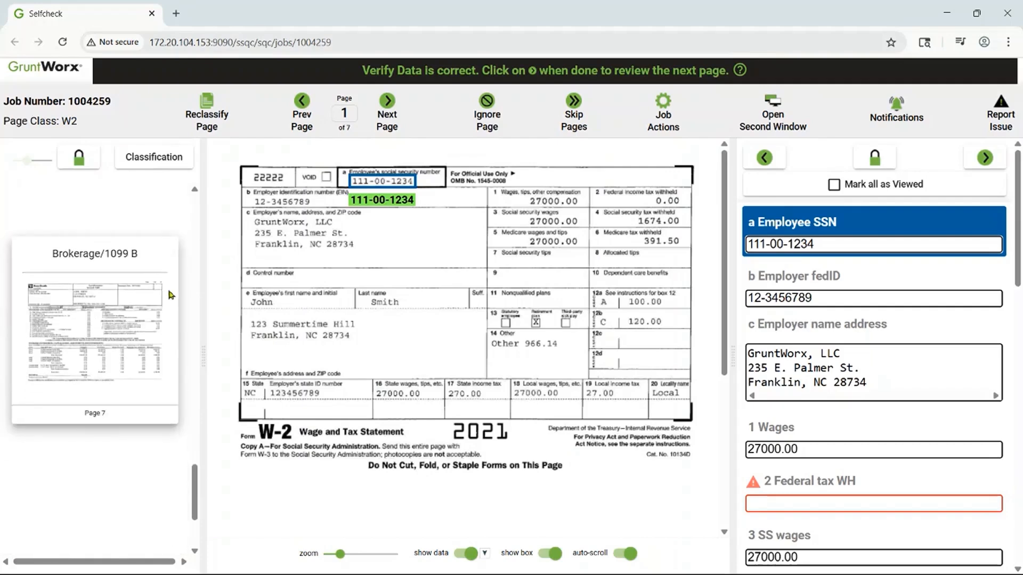
{"action": "left_click_drag", "start_coordinate": [195, 527], "coordinate": [181, 211]}
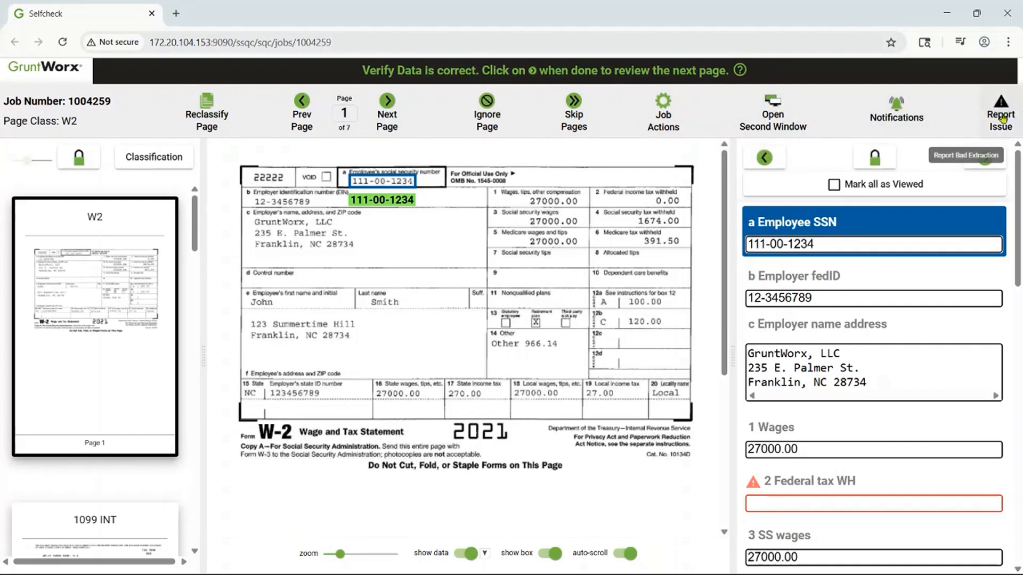
- Verify the W2 fields in order from the employee SSN through box 6 Medicare tax withheld, marking each as viewed
{"action": "left_click", "coordinate": [853, 245]}
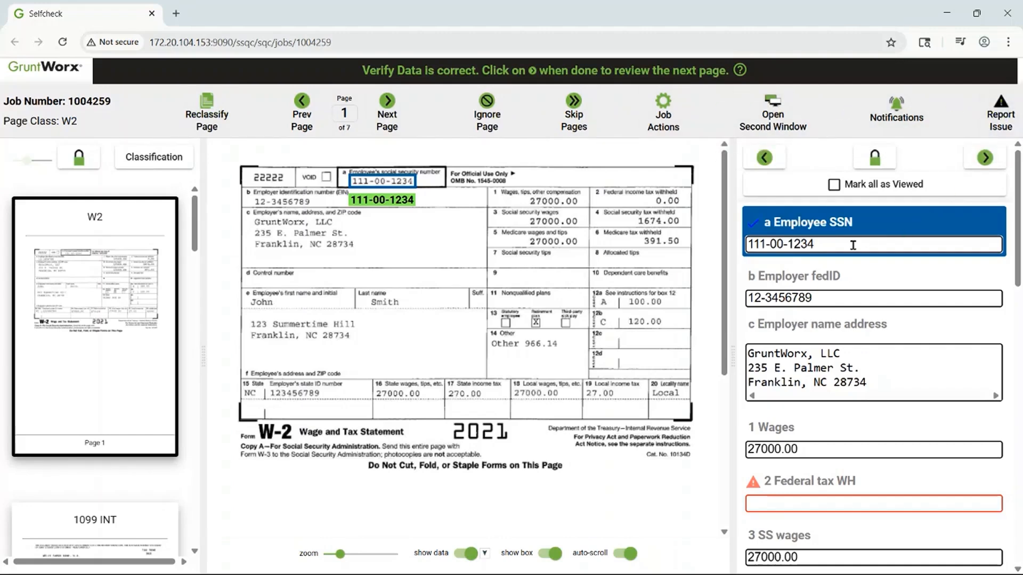
{"action": "key", "text": "Return"}
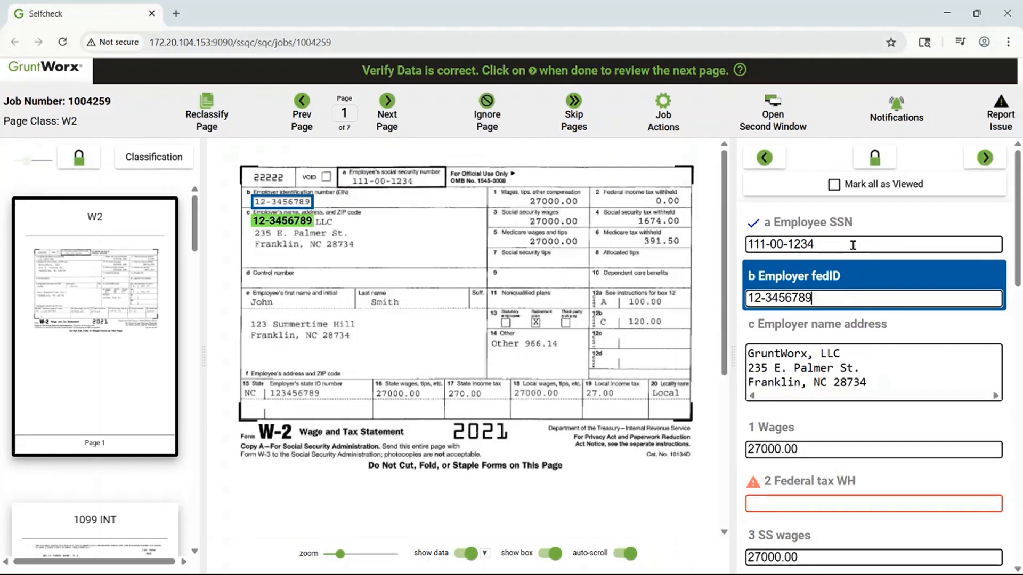
{"action": "key", "text": "Return"}
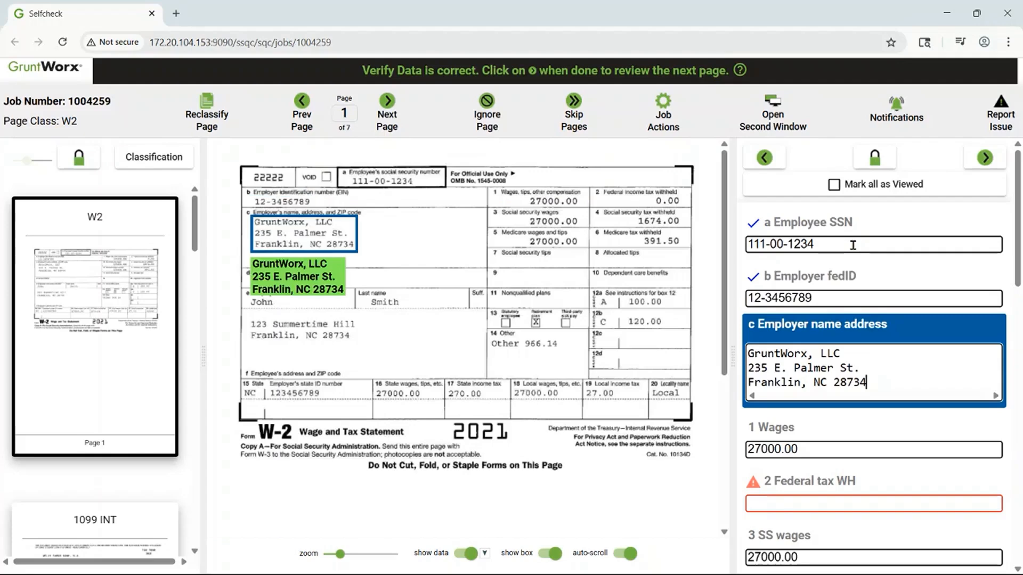
{"action": "key", "text": "Return"}
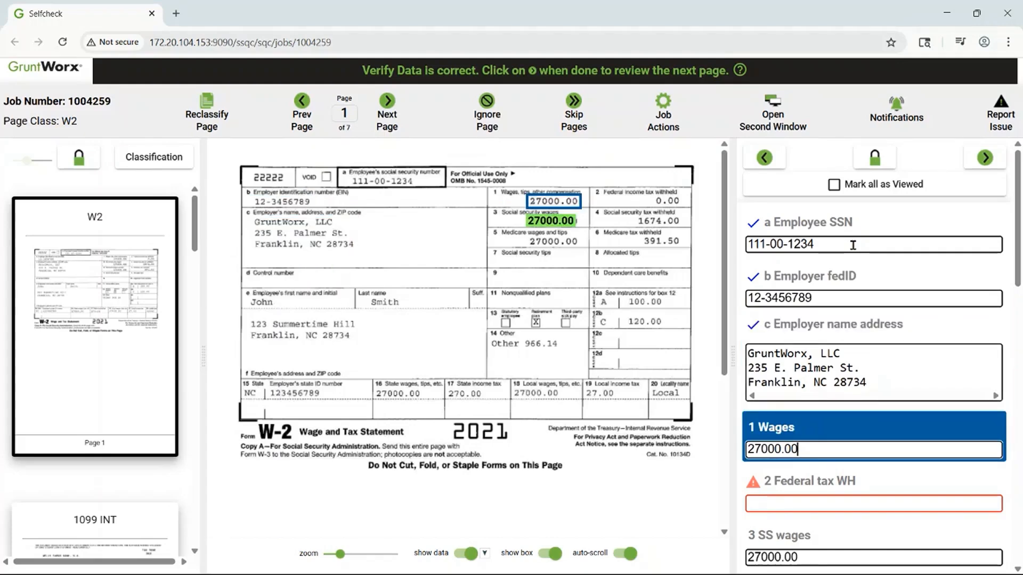
{"action": "key", "text": "Return"}
{"action": "key", "text": "Return"}
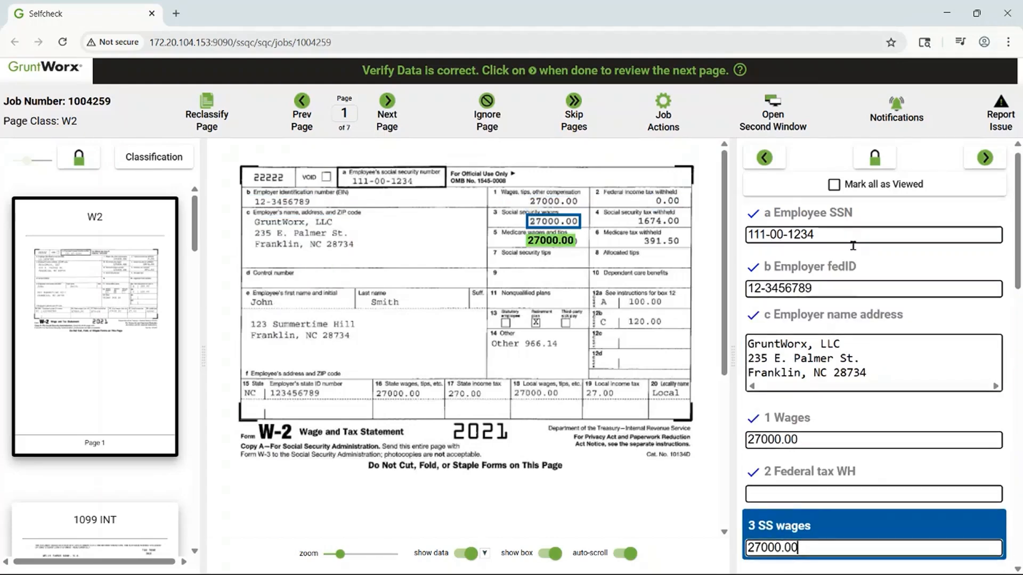
{"action": "key", "text": "Return"}
{"action": "key", "text": "Return"}
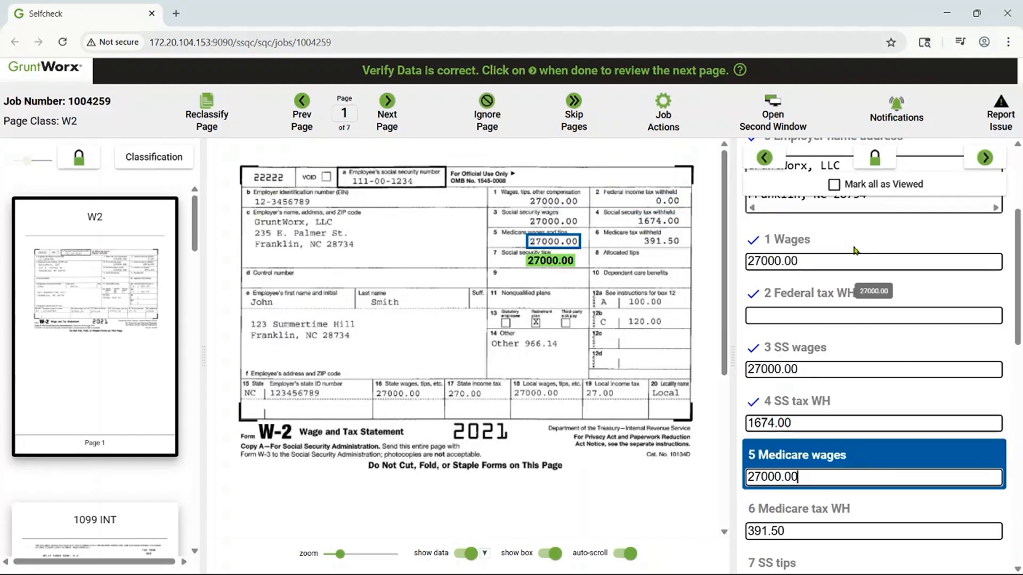
{"action": "key", "text": "Return"}
{"action": "key", "text": "Return"}
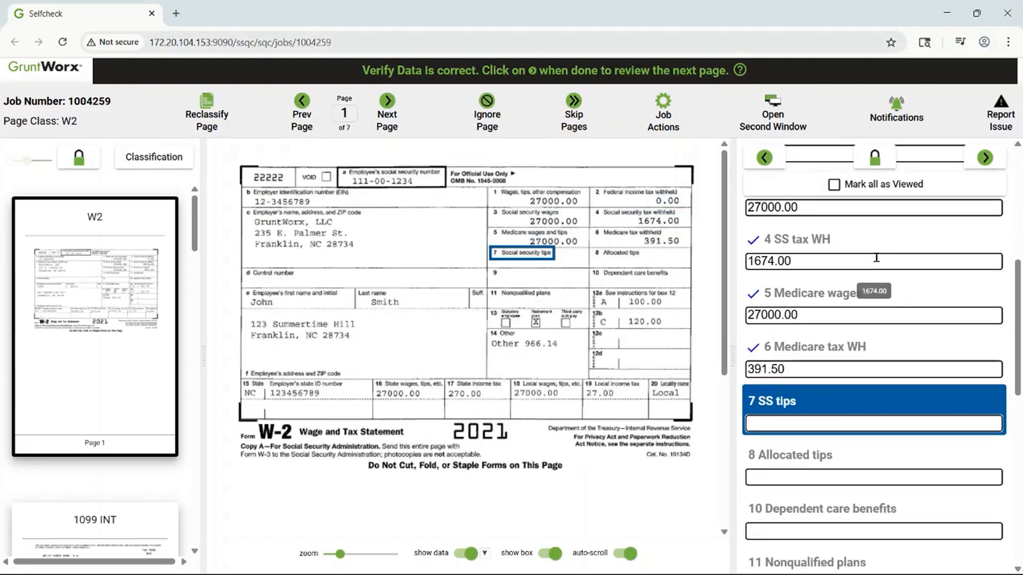
- Mark W2 boxes 12a and 12b as viewed, and add the description "Other" before the amount in box 14
{"action": "scroll", "coordinate": [908, 294], "scroll_direction": "down", "scroll_amount": 3}
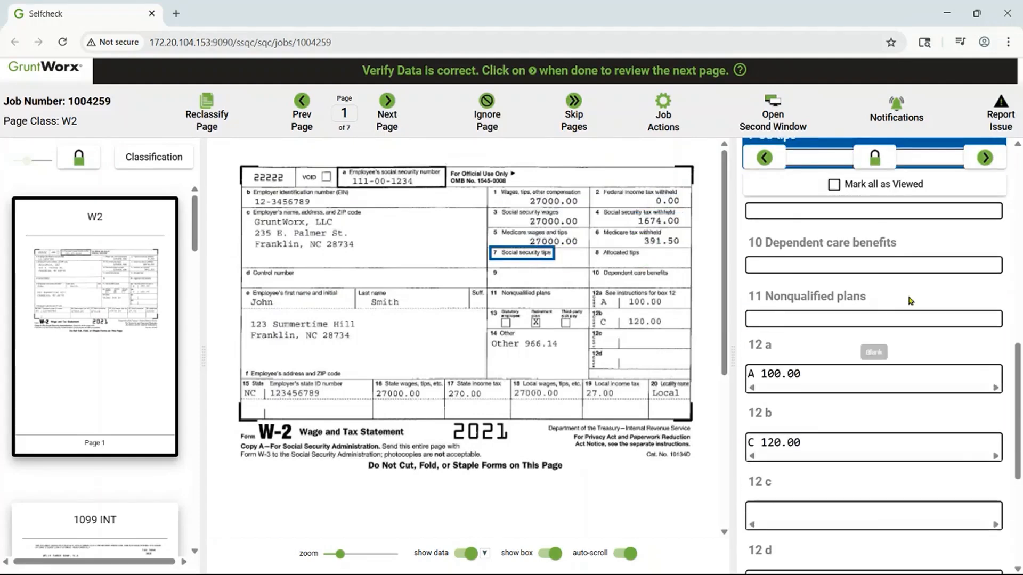
{"action": "left_click", "coordinate": [853, 373]}
{"action": "key", "text": "Return"}
{"action": "key", "text": "Return"}
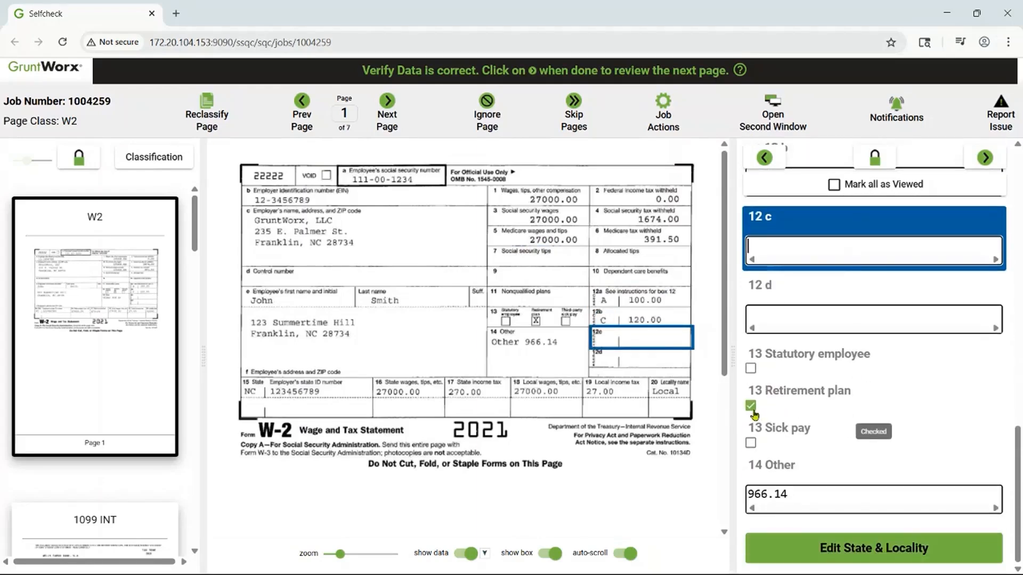
{"action": "left_click", "coordinate": [841, 492]}
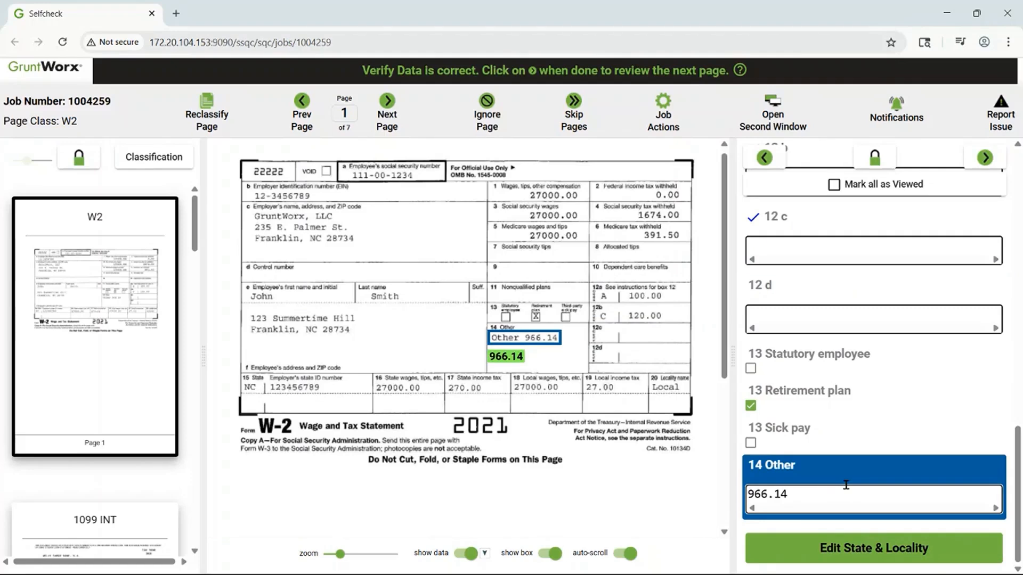
{"action": "type", "text": "Other"}
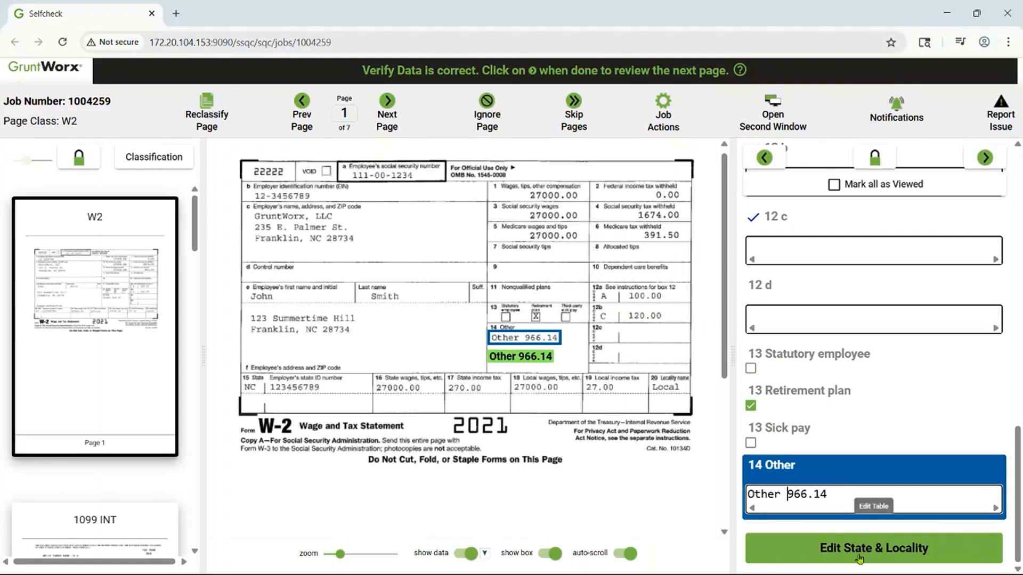
- Open the W2's State & Locality table for editing and check each cell from box 15 State through box 20 Locality name
{"action": "left_click", "coordinate": [860, 558]}
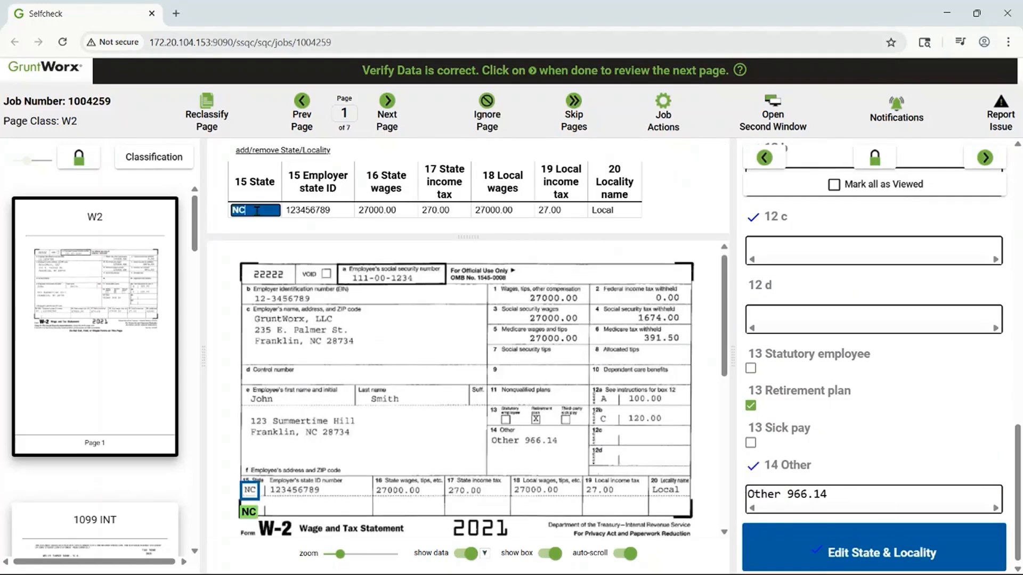
{"action": "key", "text": "Tab"}
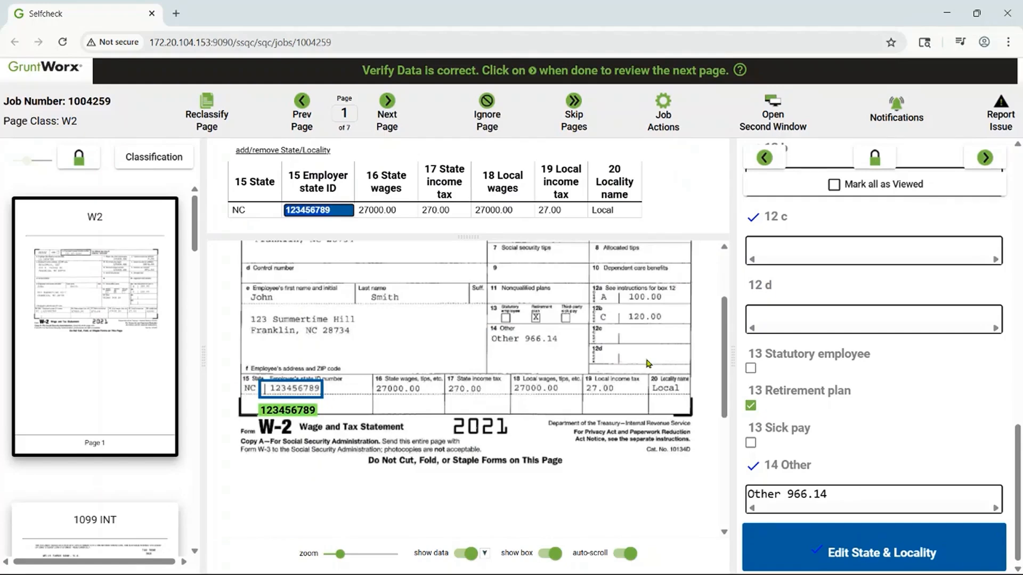
{"action": "key", "text": "Tab"}
{"action": "key", "text": "Tab"}
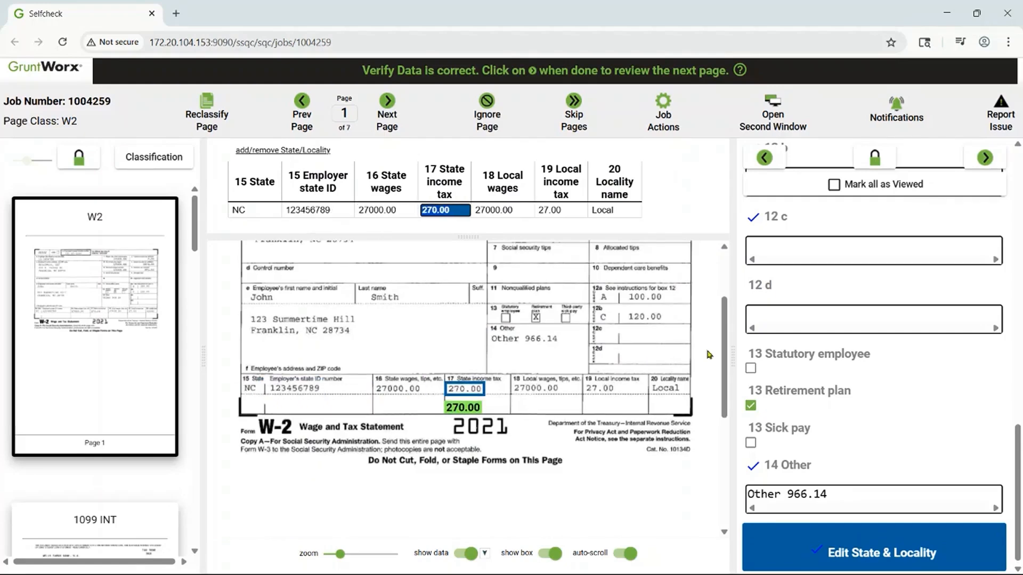
{"action": "key", "text": "Tab"}
{"action": "key", "text": "Tab"}
{"action": "key", "text": "Tab"}
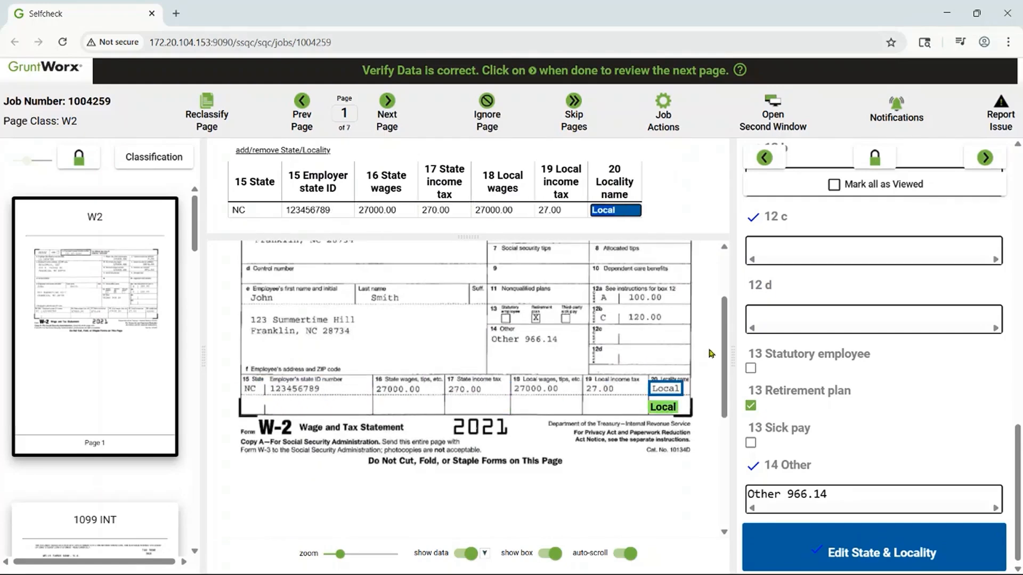
- Go to the 1065 K1 on page 3, enlarge its image, and verify the fields through D Publicly Traded Partnership
{"action": "left_click", "coordinate": [986, 158]}
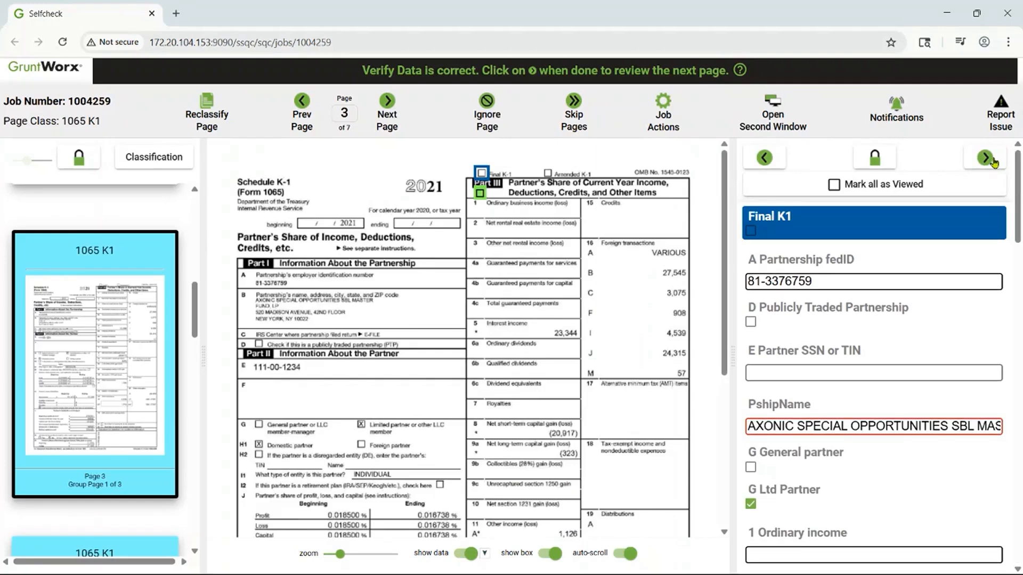
{"action": "left_click", "coordinate": [886, 281]}
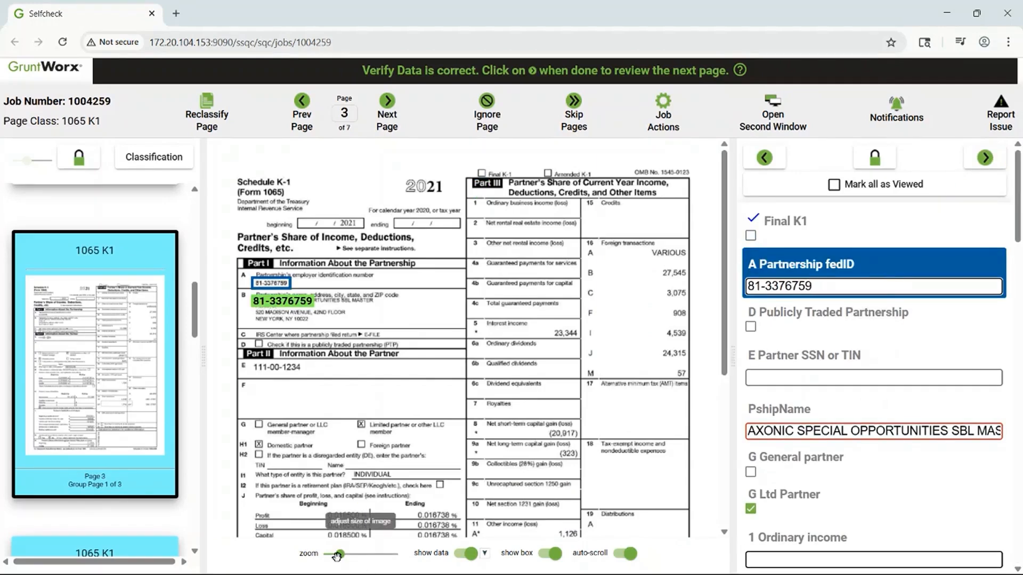
{"action": "left_click_drag", "start_coordinate": [340, 555], "coordinate": [357, 555]}
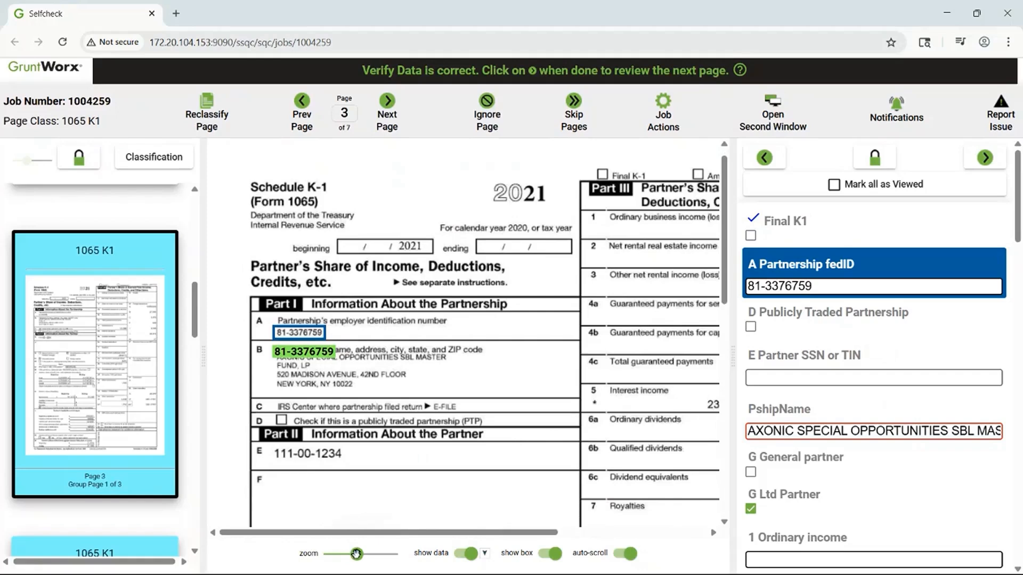
{"action": "left_click", "coordinate": [835, 288]}
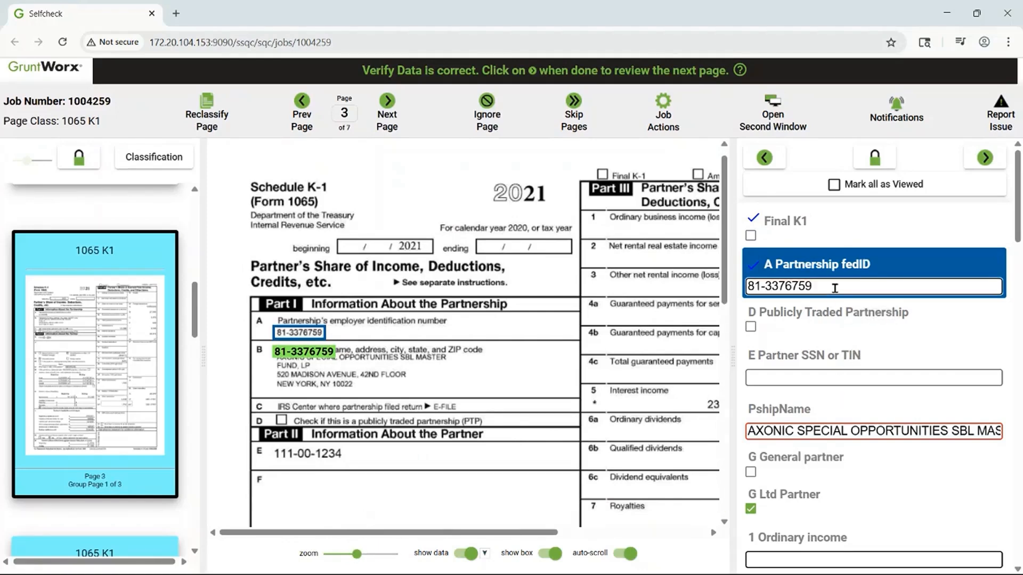
{"action": "key", "text": "Tab"}
{"action": "key", "text": "Tab"}
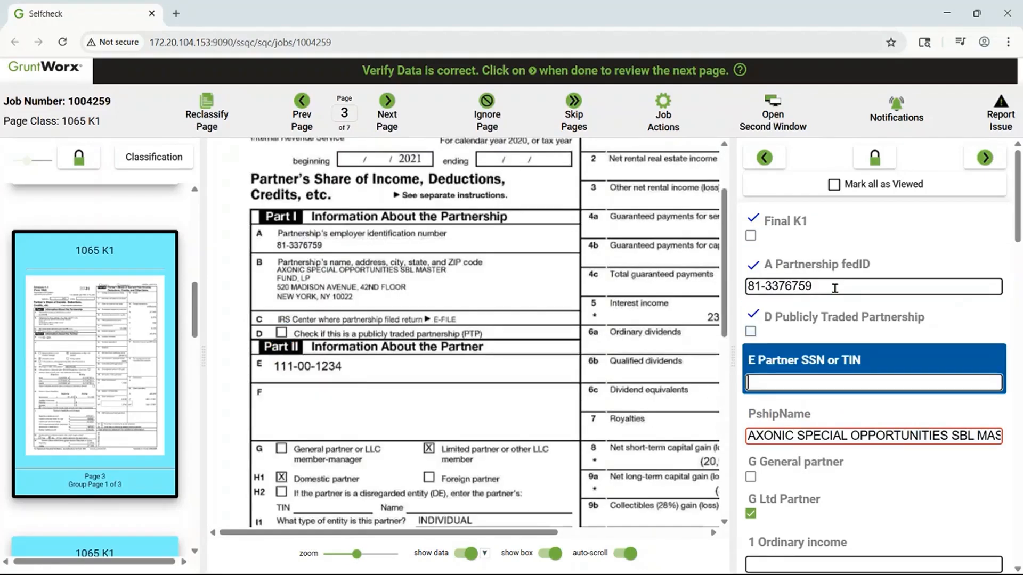
- Fill the empty Partner SSN or TIN field by capturing the number from the K1 image, and mark the partnership name as viewed
{"action": "left_click", "coordinate": [299, 369]}
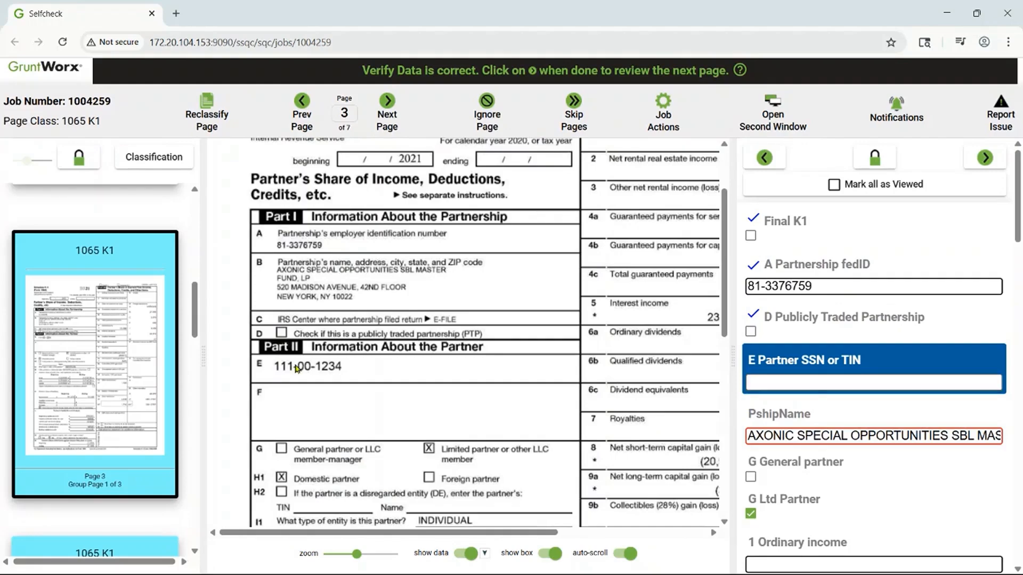
{"action": "left_click", "coordinate": [330, 385]}
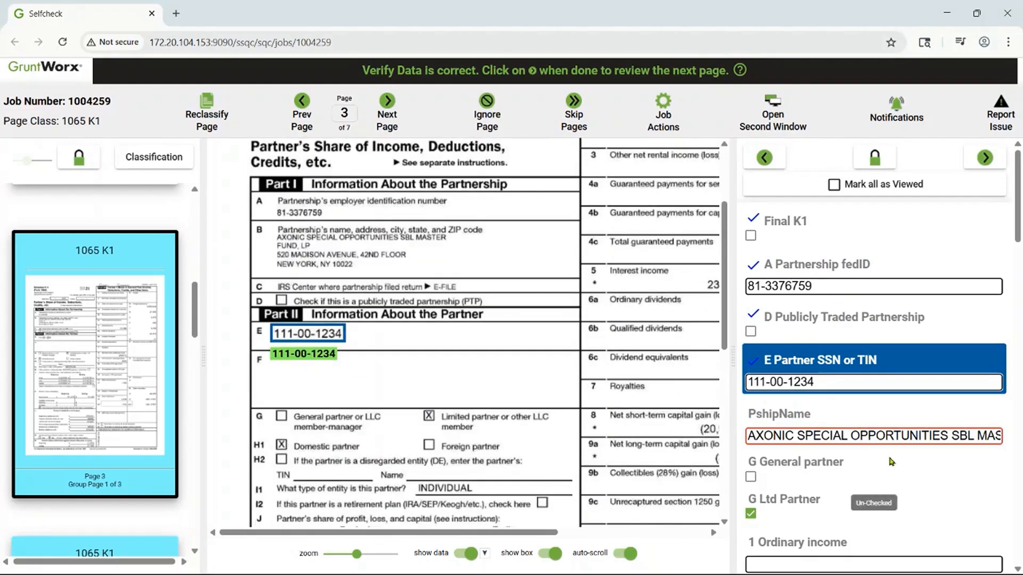
{"action": "left_click", "coordinate": [877, 435]}
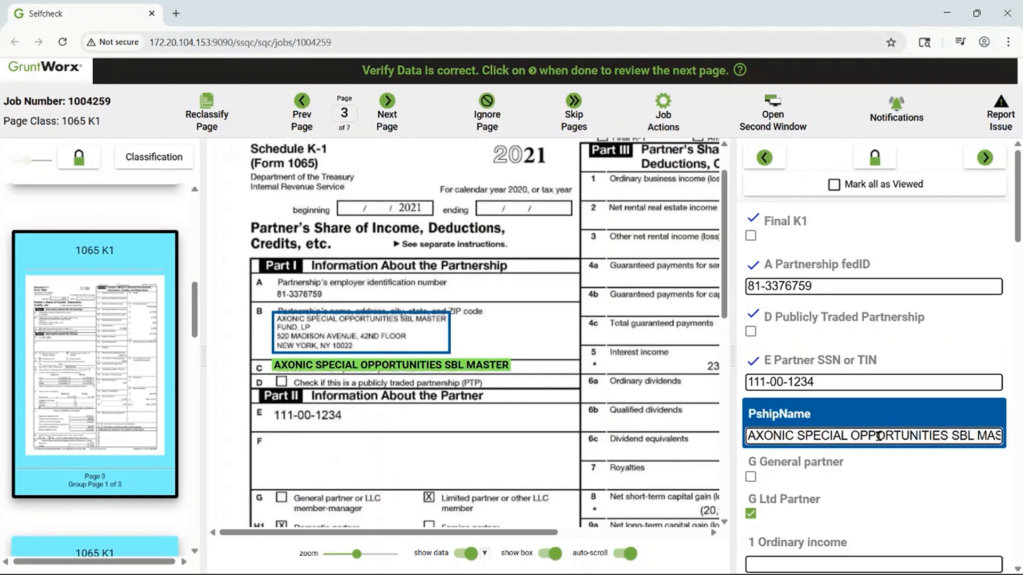
{"action": "key", "text": "Return"}
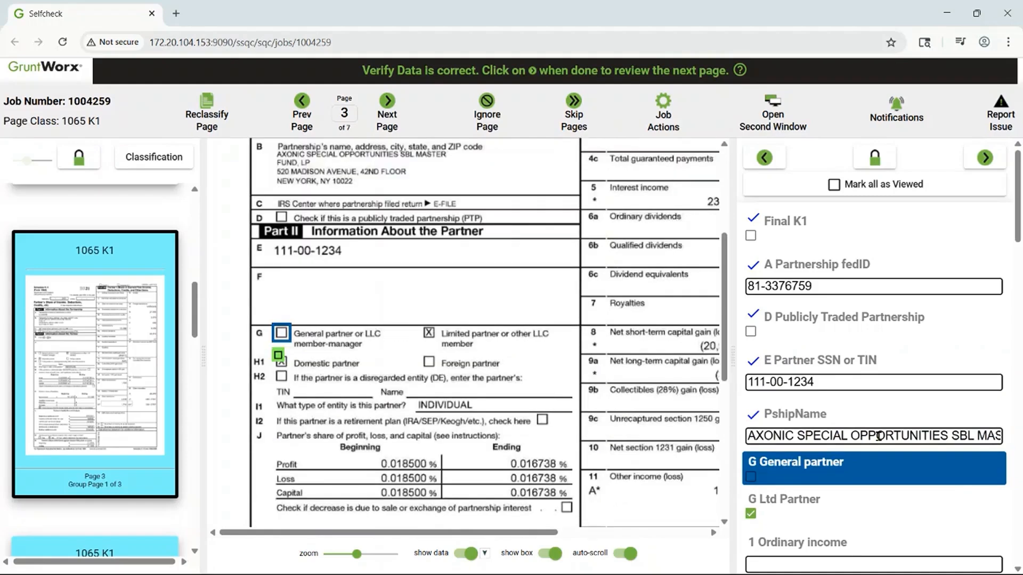
- Mark the K1 fields from G General partner through 3 Other rental income as viewed, and check 5 Interest against the image
{"action": "key", "text": "Return"}
{"action": "key", "text": "Return"}
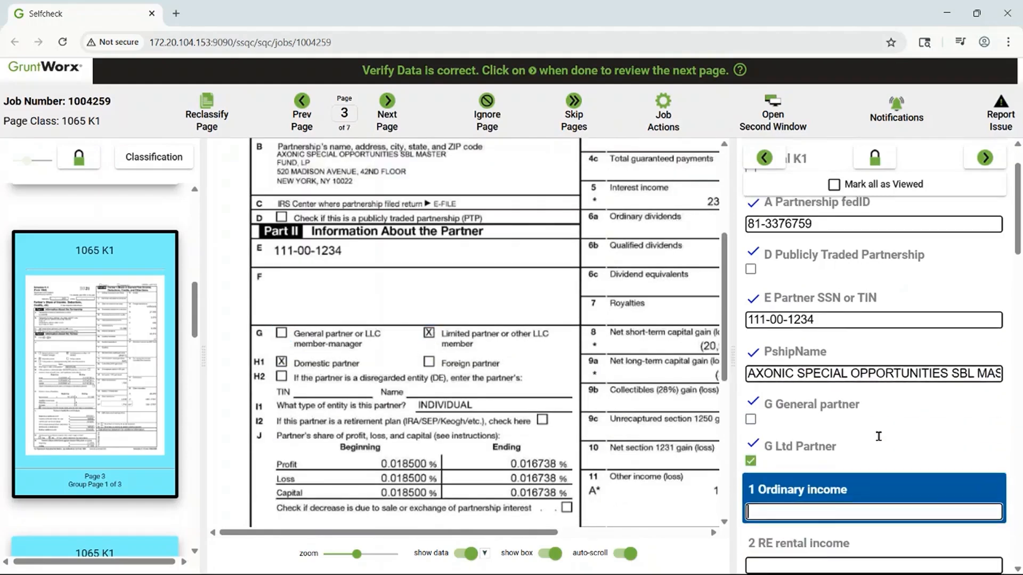
{"action": "key", "text": "Return"}
{"action": "key", "text": "Return"}
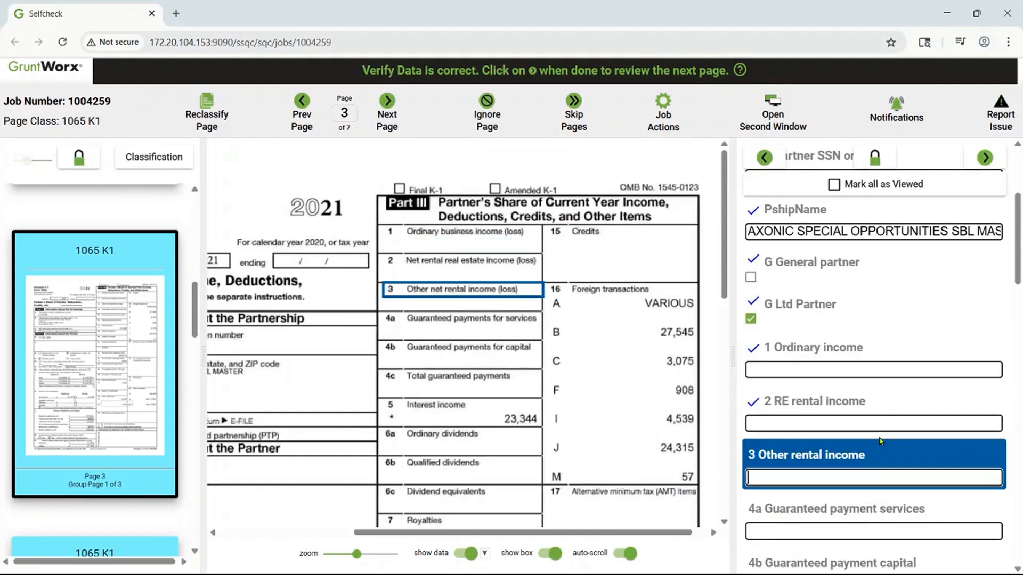
{"action": "key", "text": "Return"}
{"action": "scroll", "coordinate": [874, 373], "scroll_direction": "down", "scroll_amount": 5}
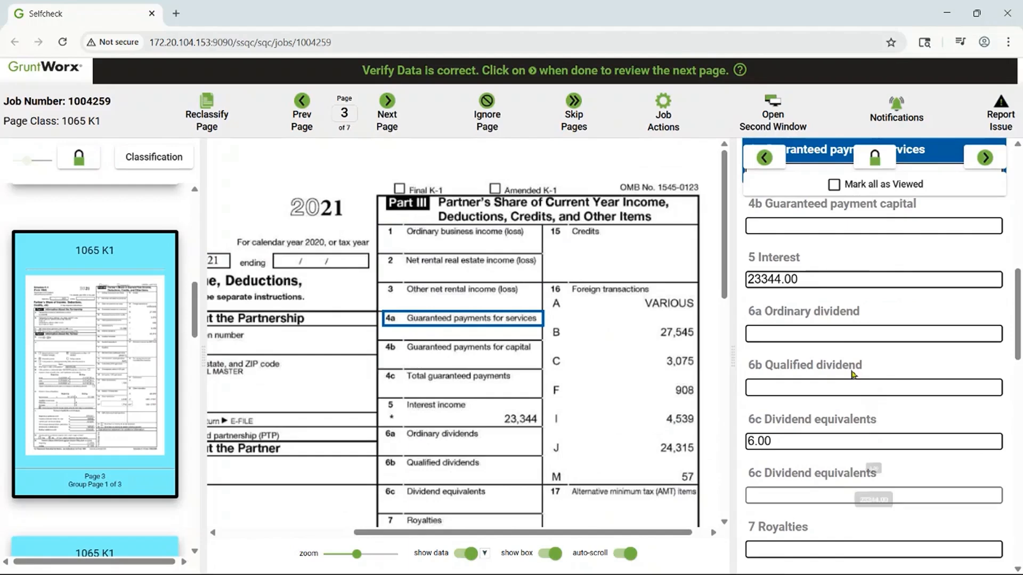
{"action": "left_click", "coordinate": [824, 281]}
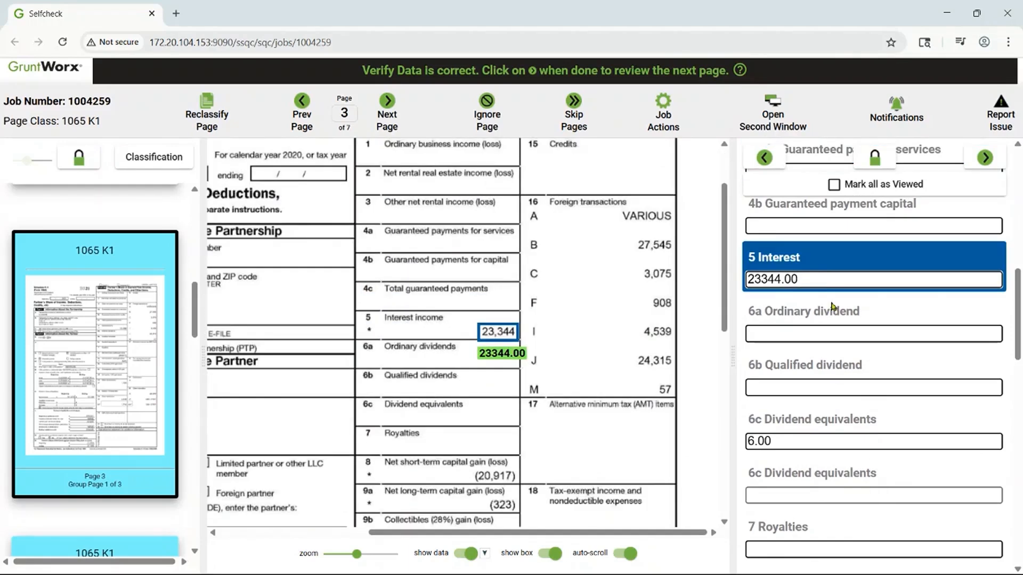
- Clear the wrongly extracted value from the K1's first 6c Dividend equivalents field
{"action": "left_click", "coordinate": [794, 440]}
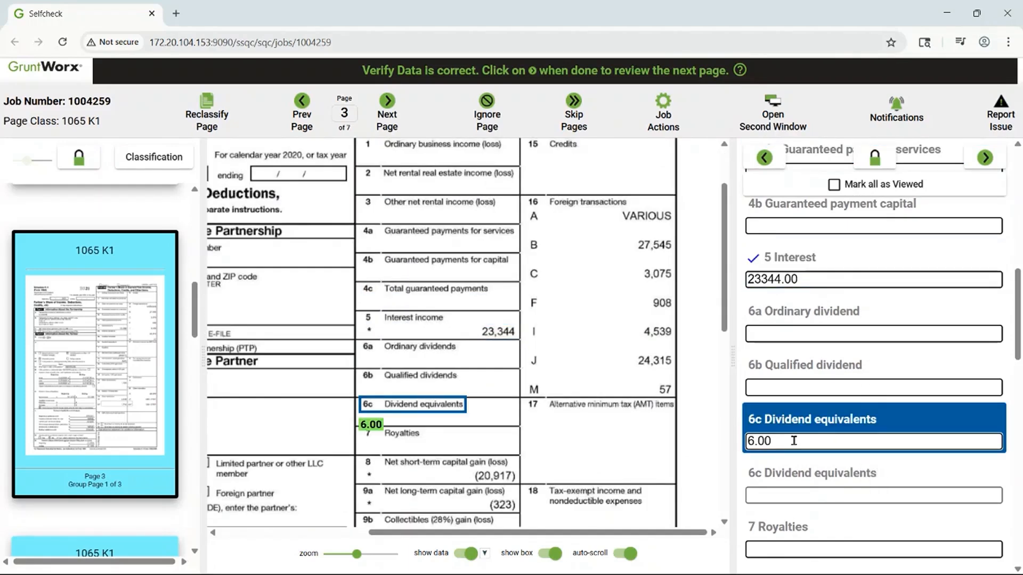
{"action": "key", "text": "ctrl+a"}
{"action": "key", "text": "BackSpace"}
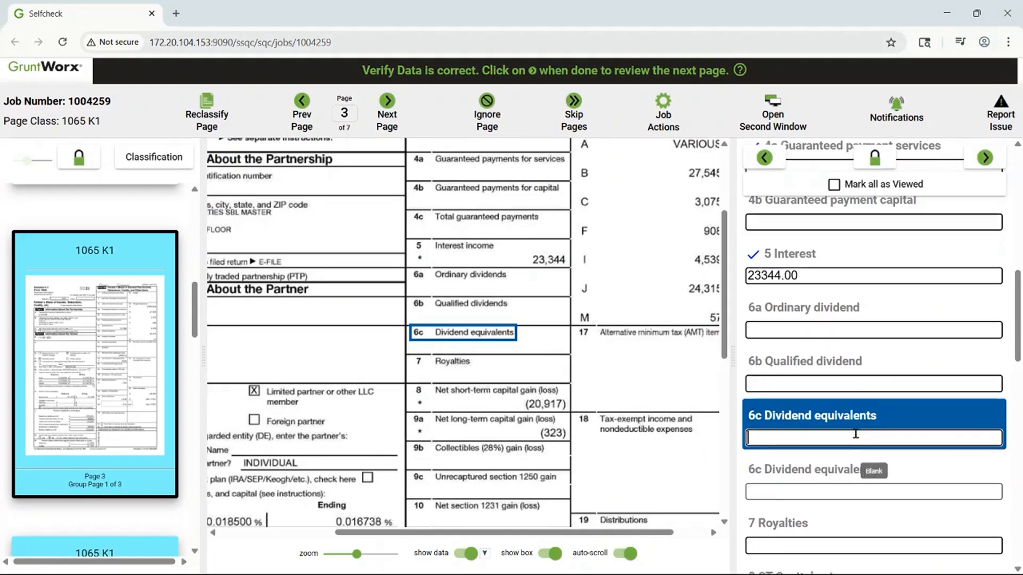
- Check 8 ST Capital gains, 9a LT Capital gains, 11 Other income and 13 OtherDeductions against the K1 image and mark them as viewed
{"action": "scroll", "coordinate": [840, 406], "scroll_direction": "down", "scroll_amount": 3}
{"action": "left_click", "coordinate": [840, 405]}
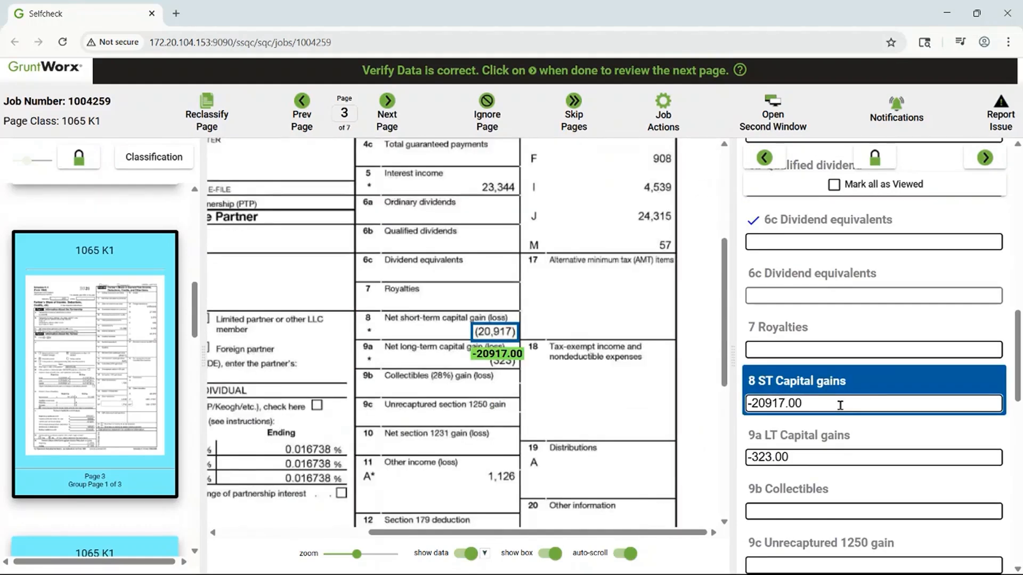
{"action": "key", "text": "Tab"}
{"action": "scroll", "coordinate": [840, 406], "scroll_direction": "down", "scroll_amount": 3}
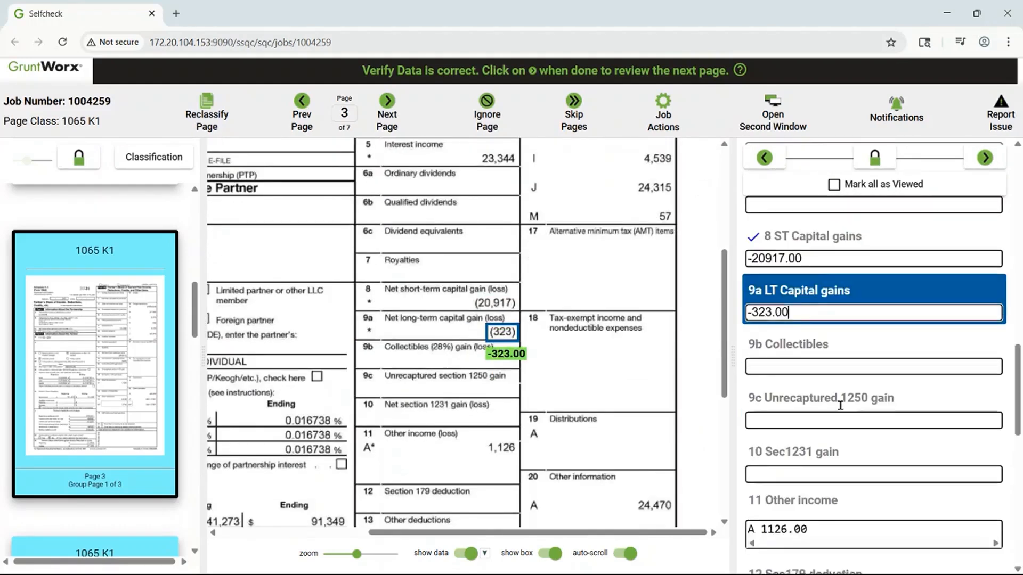
{"action": "left_click", "coordinate": [844, 469]}
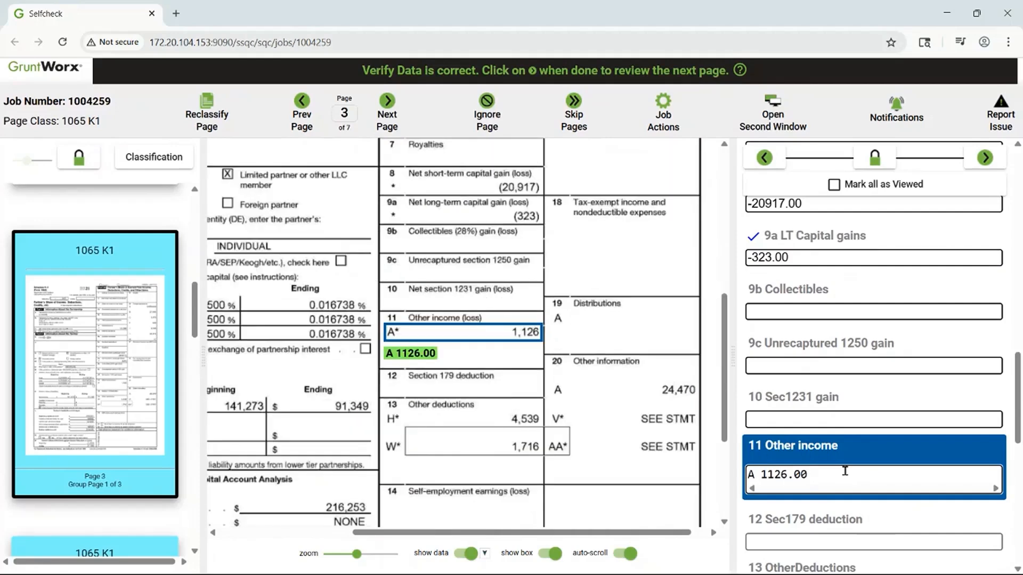
{"action": "scroll", "coordinate": [845, 470], "scroll_direction": "down", "scroll_amount": 5}
{"action": "left_click", "coordinate": [833, 350]}
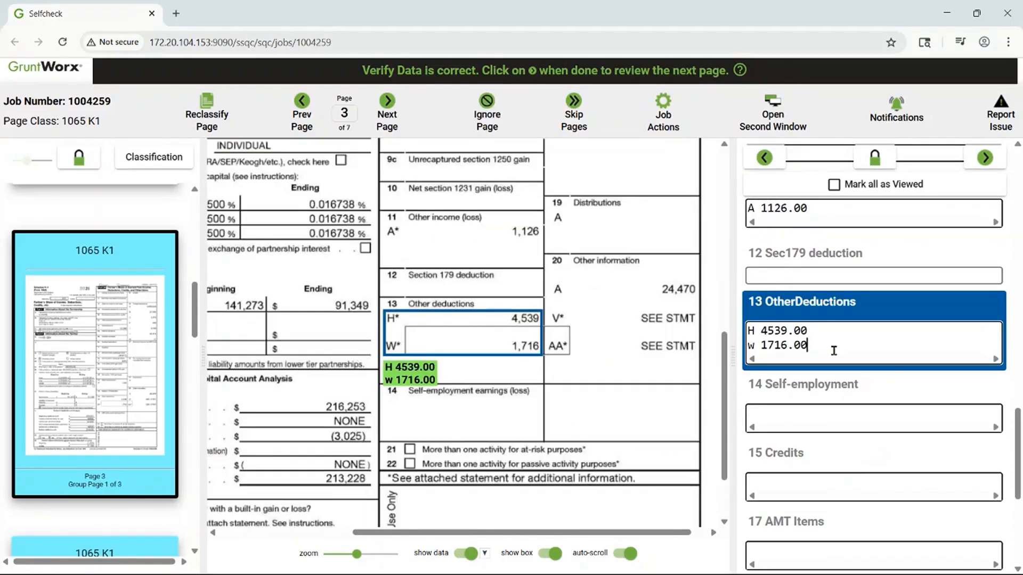
{"action": "key", "text": "Tab"}
- Review the flagged 19 Distributions and 20 Other information fields, mark them as viewed, and continue to the next page
{"action": "scroll", "coordinate": [834, 352], "scroll_direction": "down", "scroll_amount": 6}
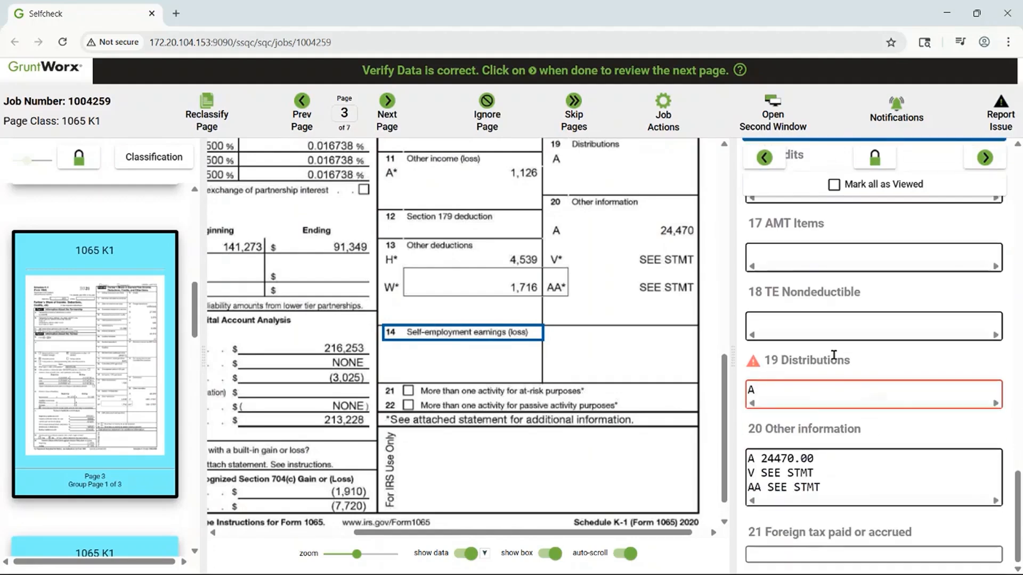
{"action": "left_click", "coordinate": [819, 389]}
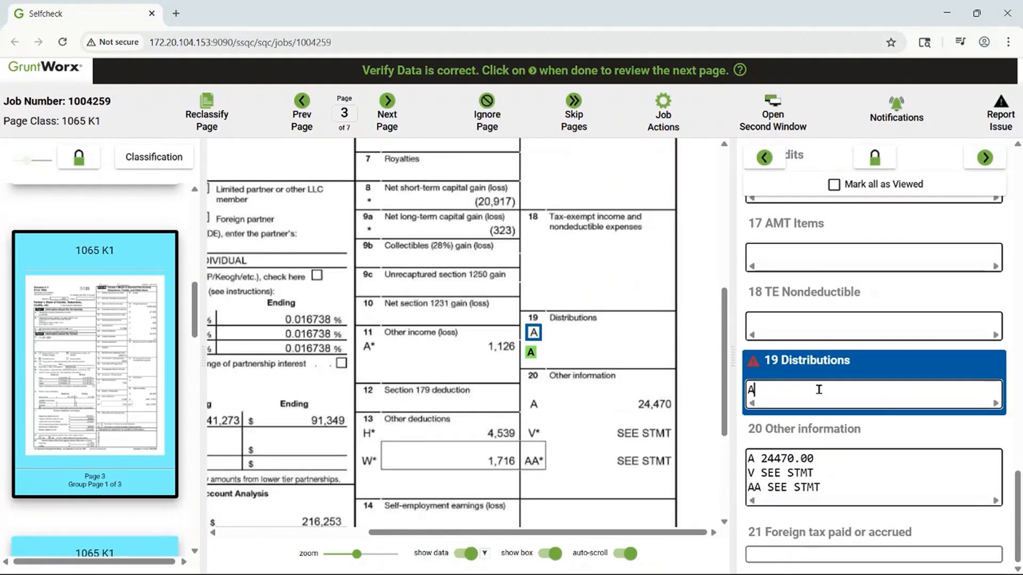
{"action": "key", "text": "Tab"}
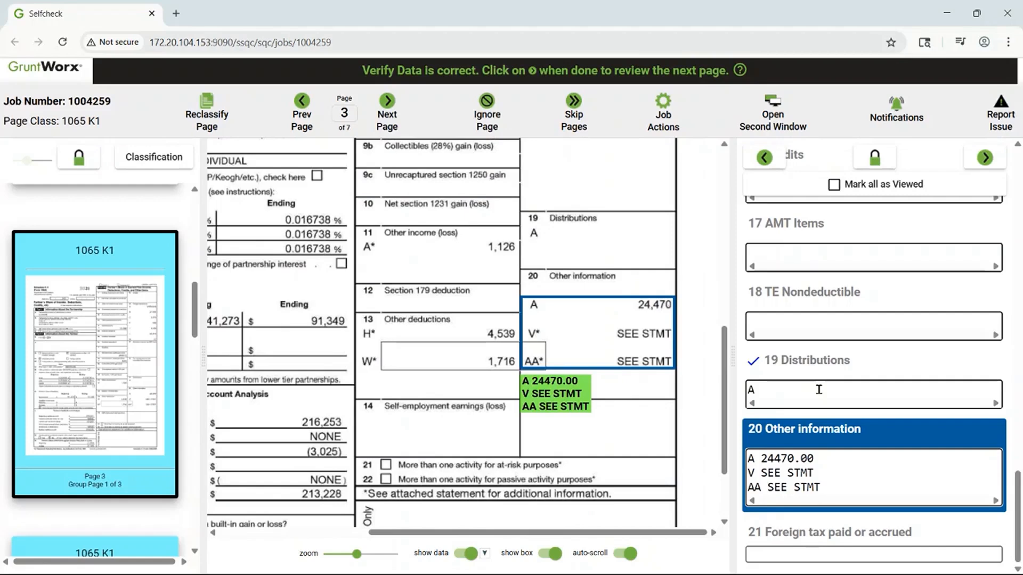
{"action": "key", "text": "Tab"}
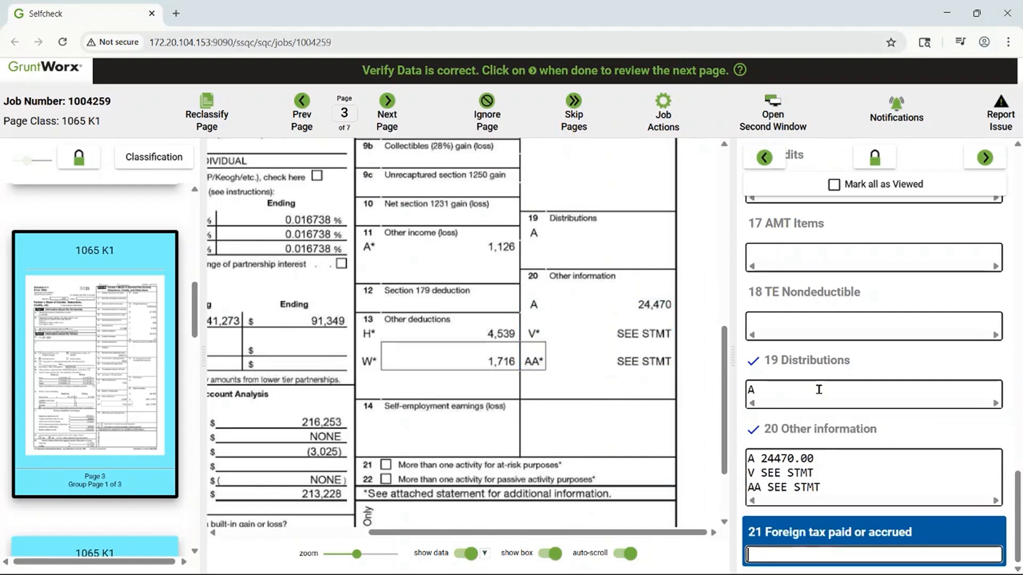
{"action": "left_click", "coordinate": [986, 158]}
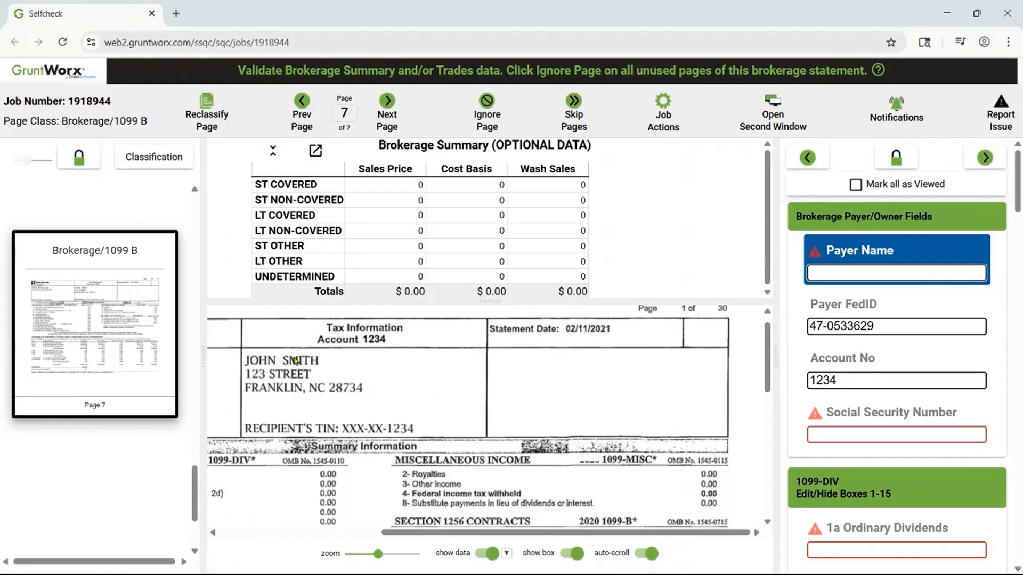
- Fill the brokerage page's empty Payer Name by capturing the name from the statement image and completing it as "TD Ameritrade"
{"action": "left_click_drag", "start_coordinate": [451, 532], "coordinate": [272, 535]}
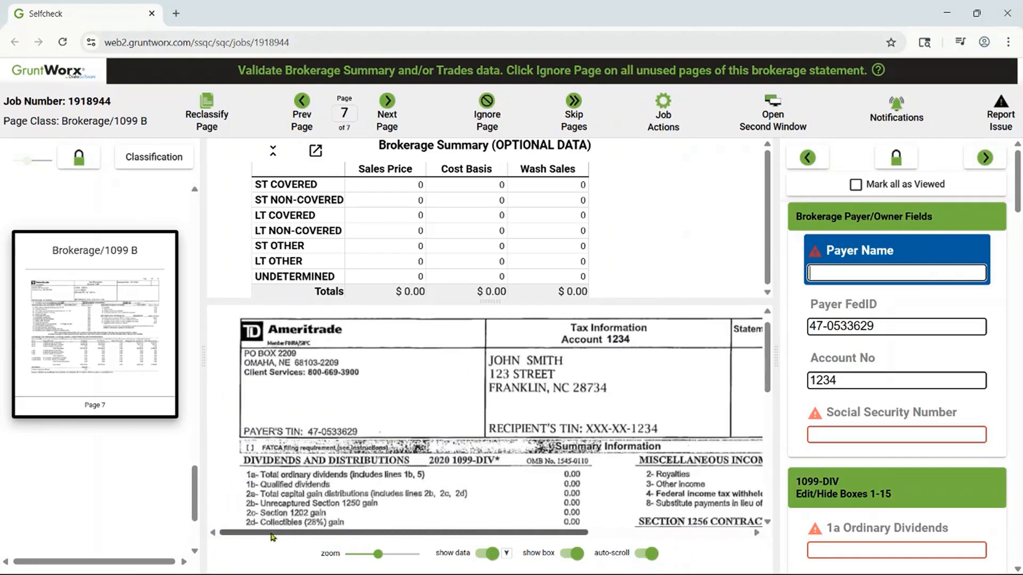
{"action": "left_click", "coordinate": [865, 271]}
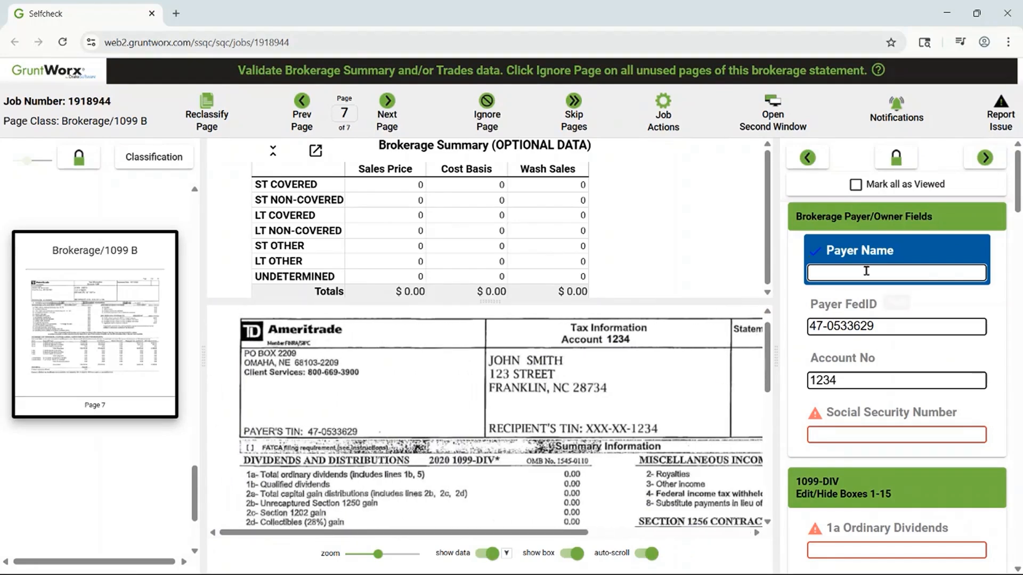
{"action": "left_click", "coordinate": [320, 335]}
{"action": "left_click", "coordinate": [345, 351]}
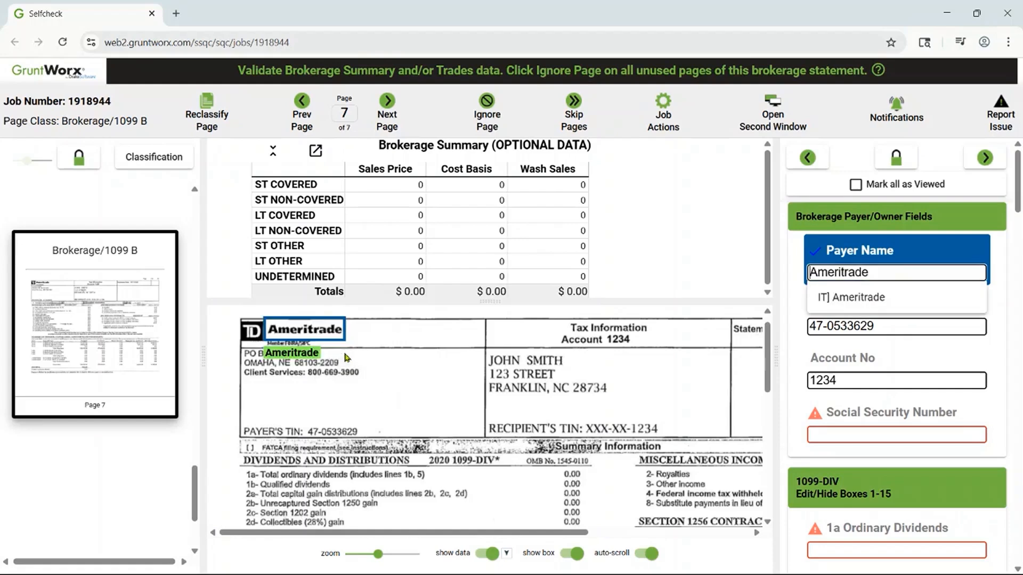
{"action": "key", "text": "Home"}
{"action": "type", "text": "TD"}
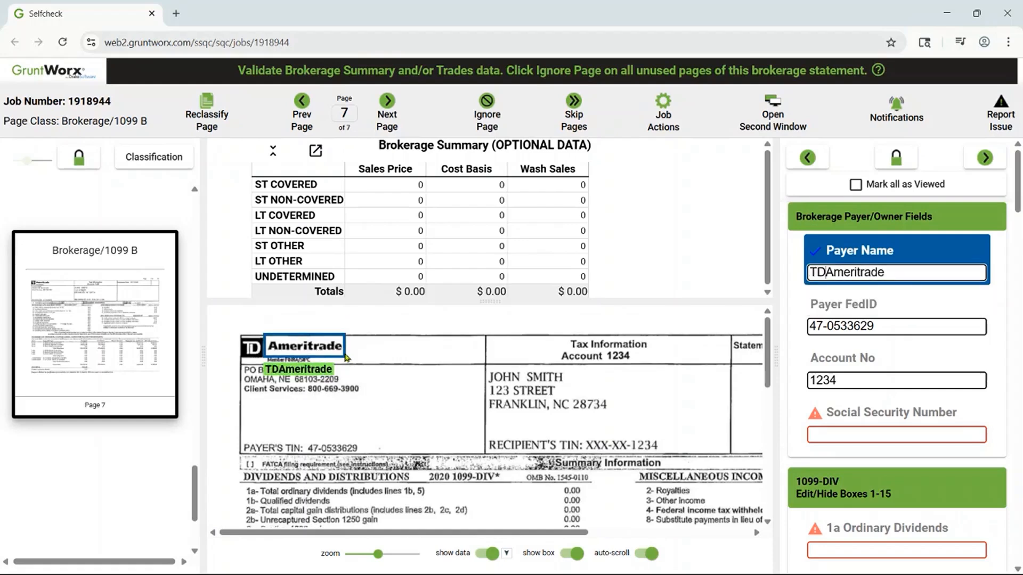
{"action": "key", "text": "Tab"}
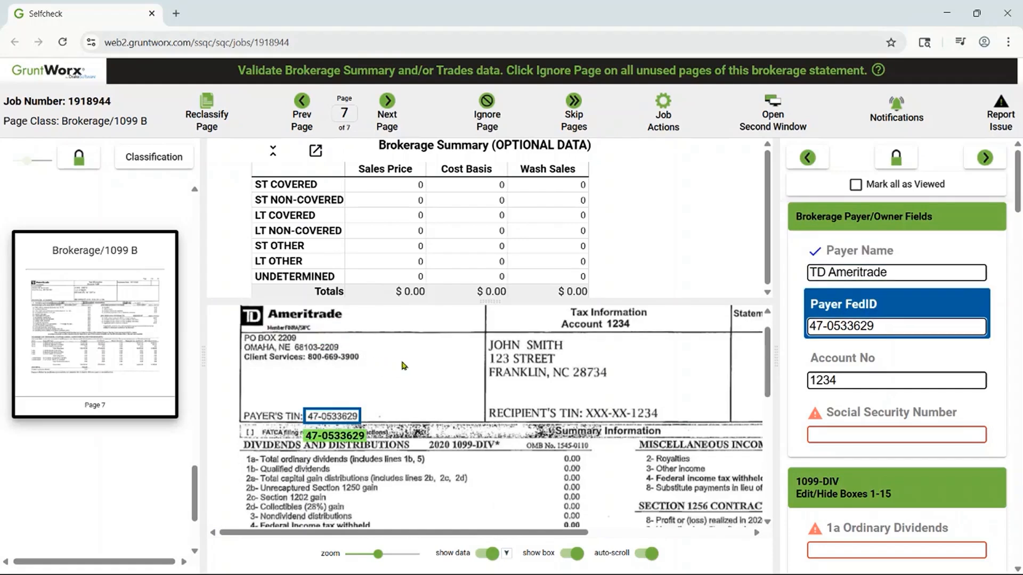
- Mark Payer FedID and Account No as viewed, and fill Social Security Number by capturing the recipient's TIN from the statement image
{"action": "key", "text": "Tab"}
{"action": "key", "text": "Tab"}
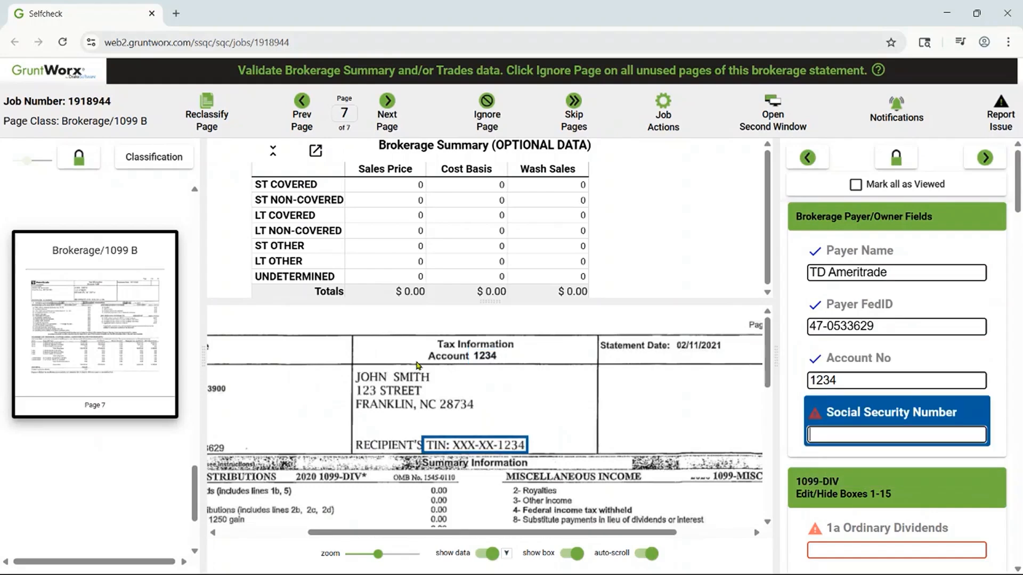
{"action": "left_click", "coordinate": [518, 419]}
{"action": "left_click", "coordinate": [554, 438]}
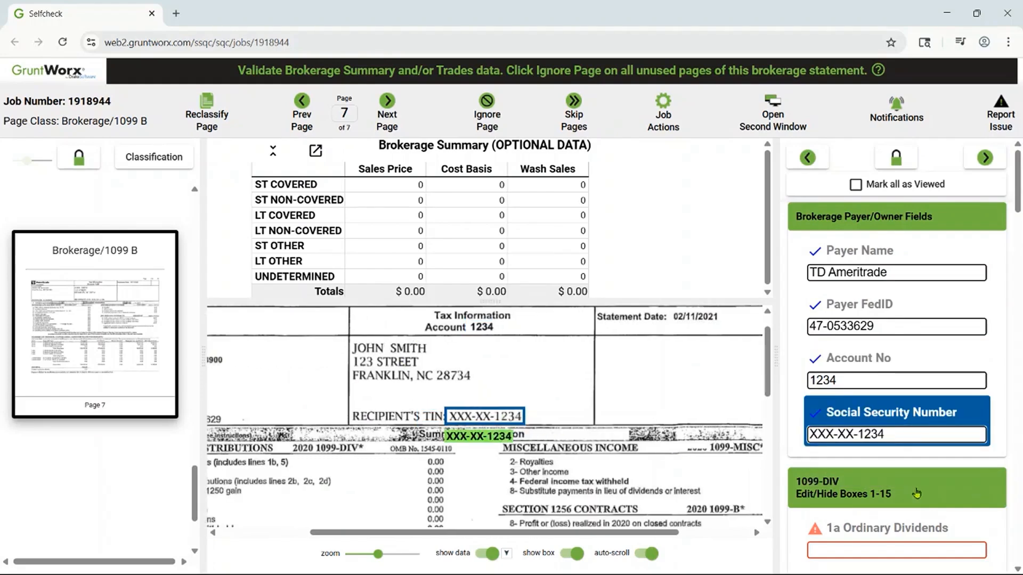
- Hide the box fields of the 1099-DIV, 1099-MISC, 1099-INT and 1099-OID sections
{"action": "scroll", "coordinate": [917, 494], "scroll_direction": "down", "scroll_amount": 3}
{"action": "left_click", "coordinate": [898, 294]}
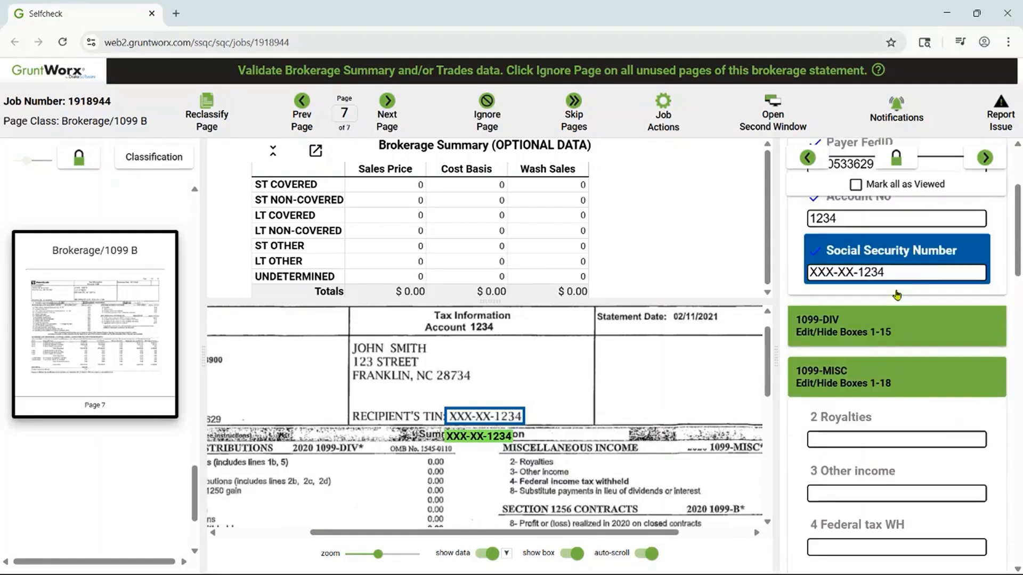
{"action": "left_click", "coordinate": [890, 409]}
{"action": "left_click", "coordinate": [893, 426]}
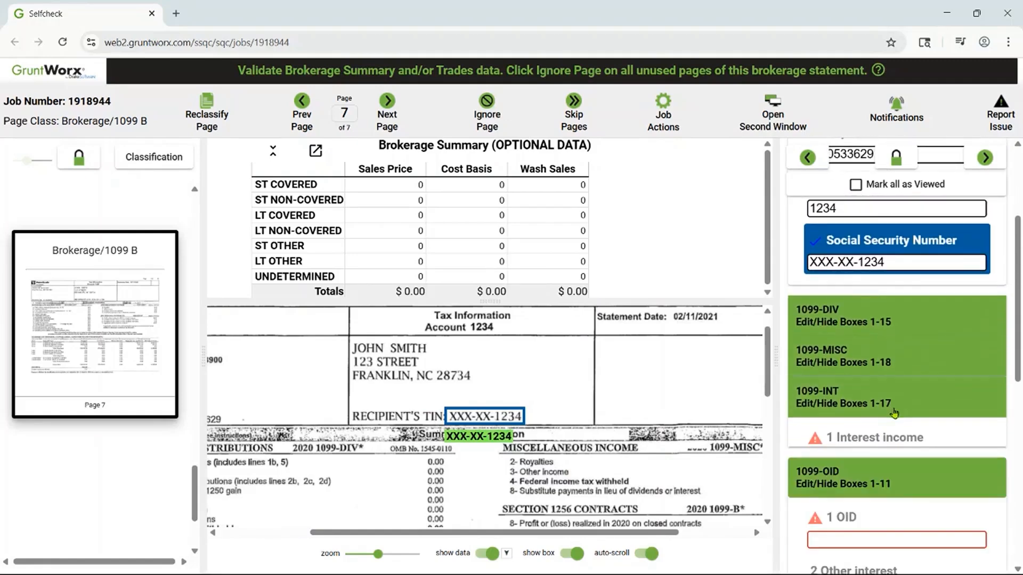
{"action": "left_click", "coordinate": [892, 408]}
{"action": "scroll", "coordinate": [664, 483], "scroll_direction": "down", "scroll_amount": 3}
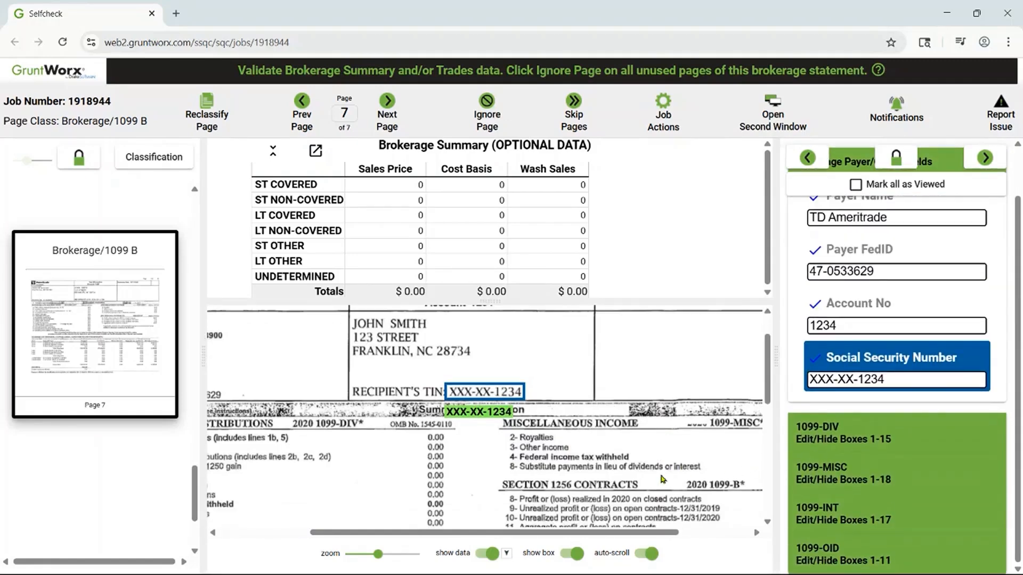
- Fill the ST COVERED row from the statement image with Sales Price 121271.56, Cost Basis 153859.78 and Wash Sales 28157.25
{"action": "left_click_drag", "start_coordinate": [625, 534], "coordinate": [558, 536]}
{"action": "scroll", "coordinate": [546, 449], "scroll_direction": "down", "scroll_amount": 1}
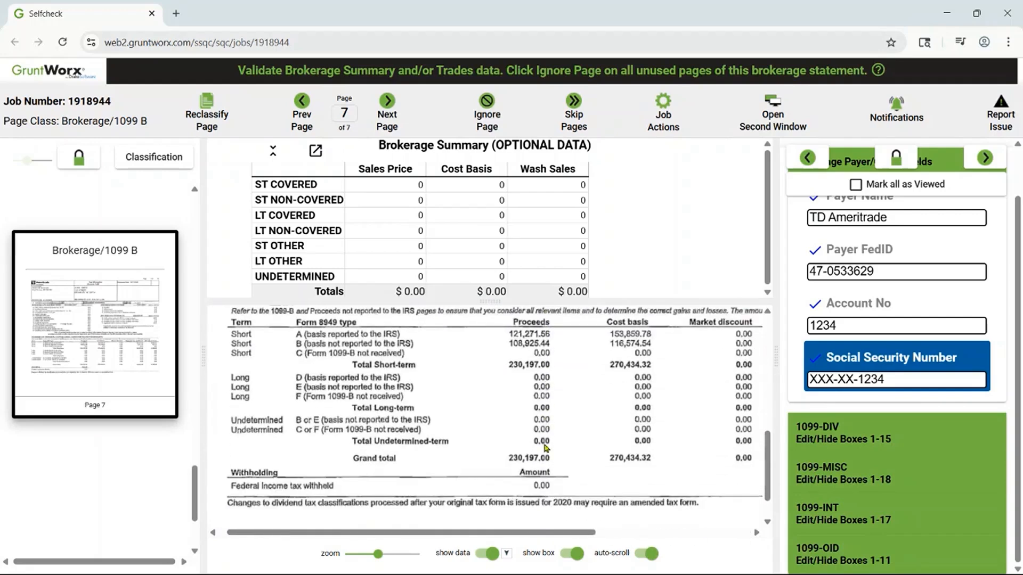
{"action": "left_click", "coordinate": [369, 185]}
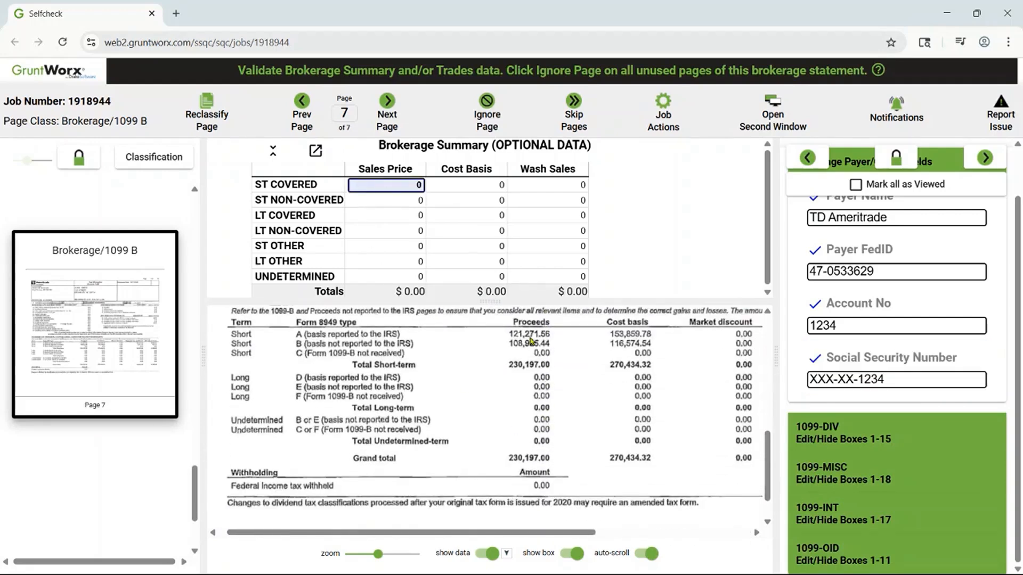
{"action": "mouse_move", "coordinate": [530, 337]}
{"action": "left_click", "coordinate": [563, 362]}
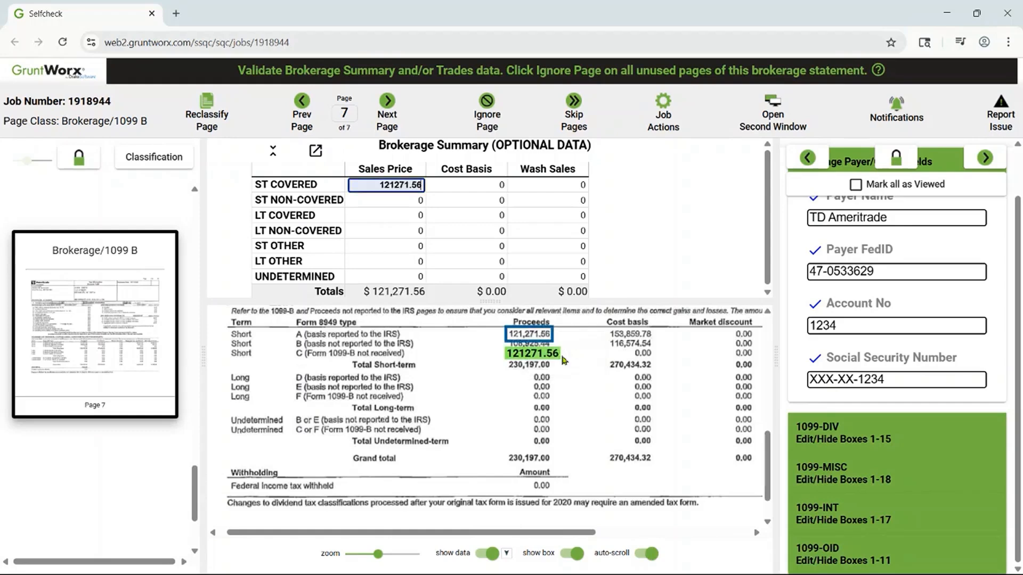
{"action": "key", "text": "Tab"}
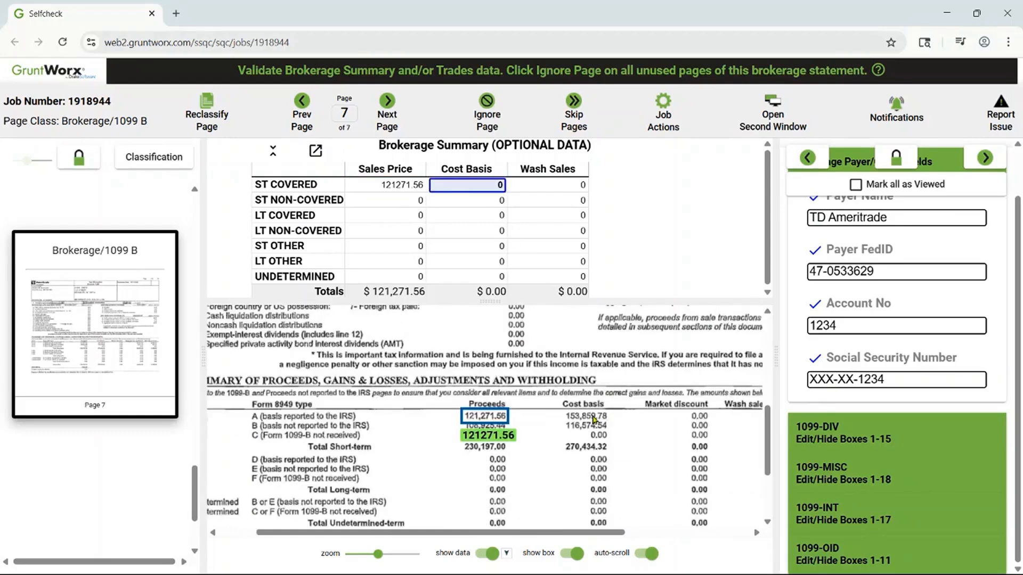
{"action": "mouse_move", "coordinate": [596, 420]}
{"action": "left_click", "coordinate": [615, 444]}
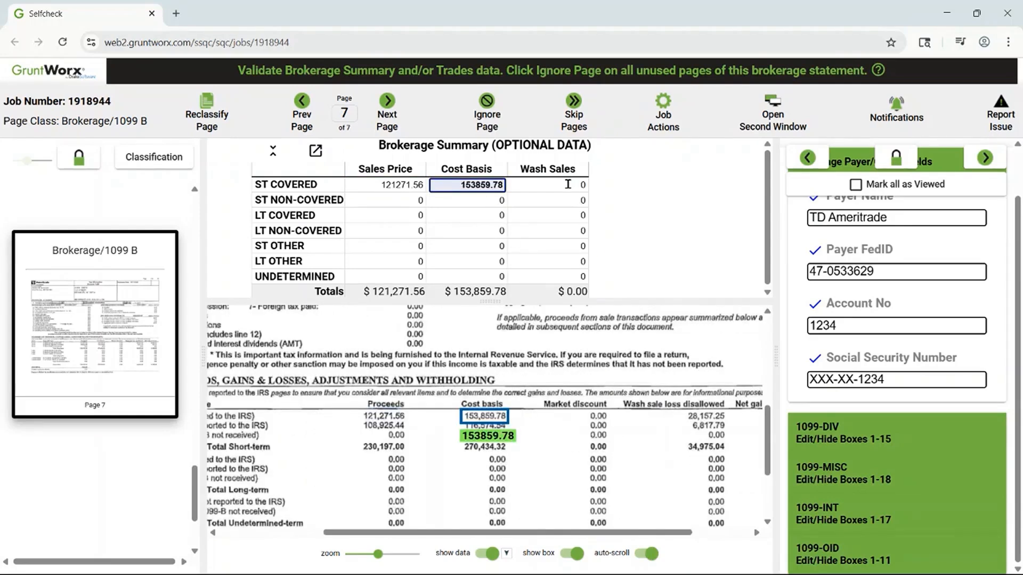
{"action": "left_click", "coordinate": [570, 184]}
{"action": "mouse_move", "coordinate": [707, 422]}
{"action": "left_click", "coordinate": [719, 438]}
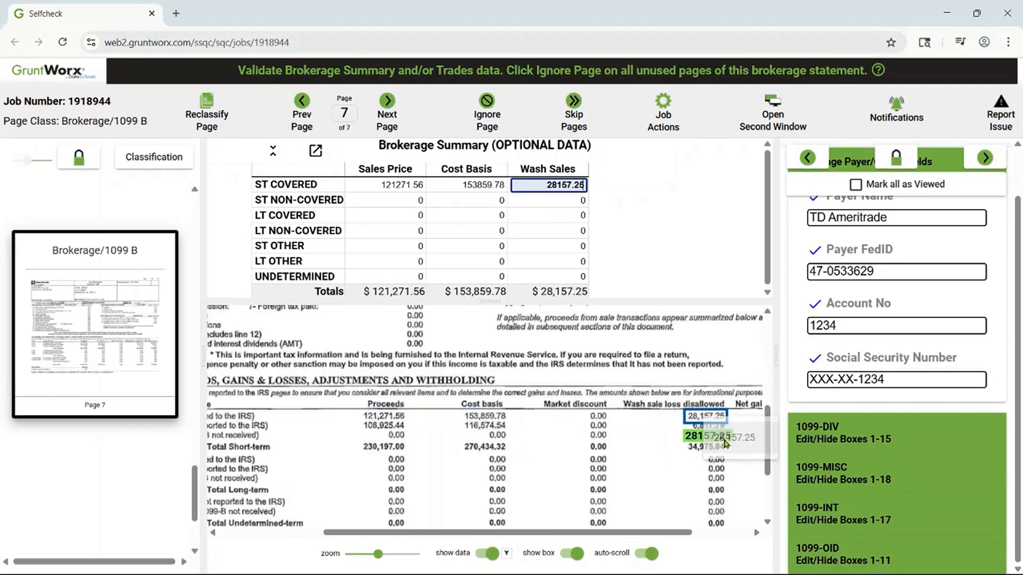
- Fill the ST NON-COVERED row from the statement image with Sales Price 108925.44, Cost Basis 116574.54 and Wash Sales 6817.79
{"action": "key", "text": "Tab"}
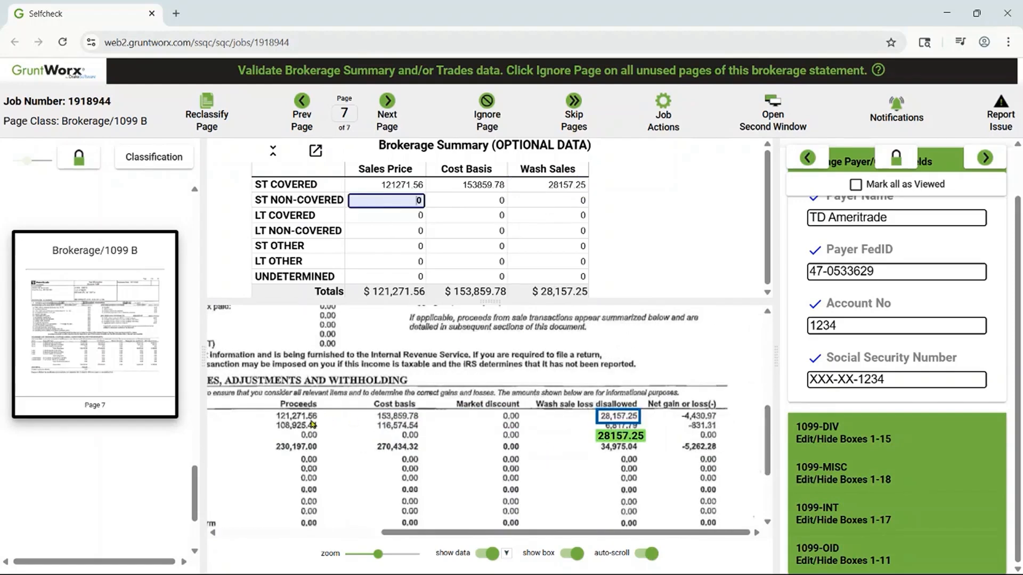
{"action": "mouse_move", "coordinate": [306, 426]}
{"action": "left_click", "coordinate": [319, 447]}
{"action": "key", "text": "Tab"}
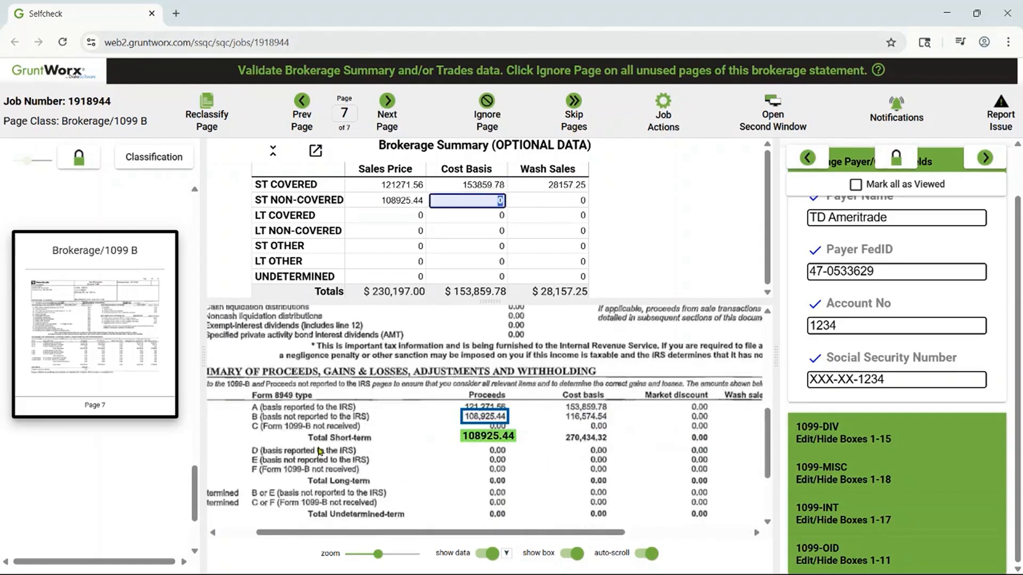
{"action": "left_click", "coordinate": [597, 431]}
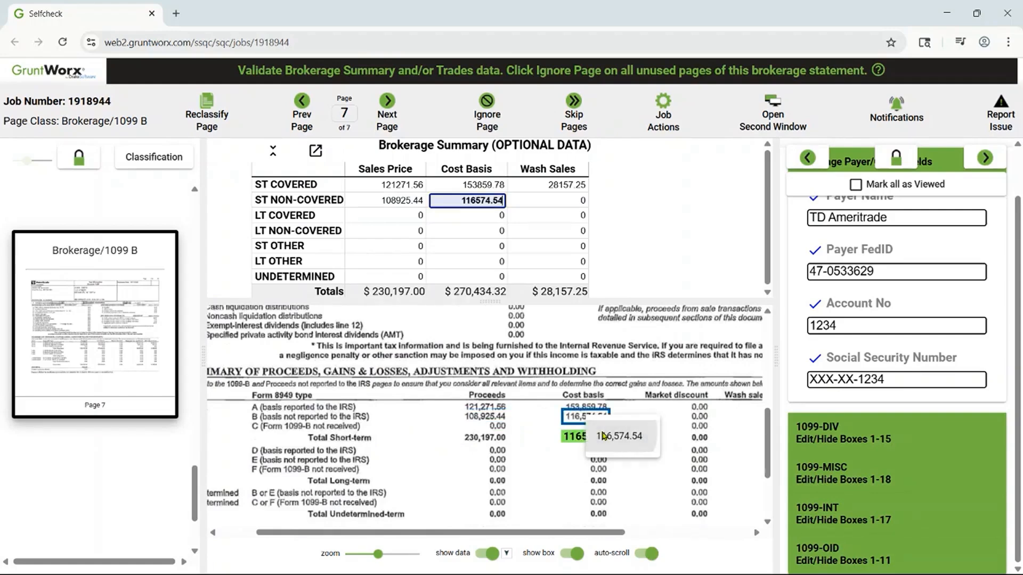
{"action": "key", "text": "Tab"}
{"action": "mouse_move", "coordinate": [709, 420]}
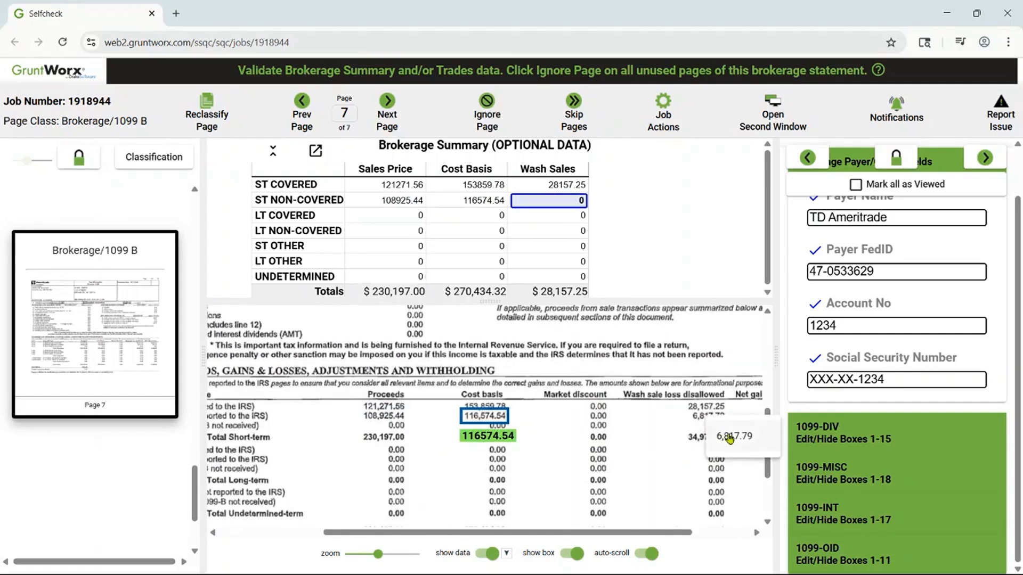
{"action": "left_click", "coordinate": [722, 438]}
{"action": "key", "text": "Tab"}
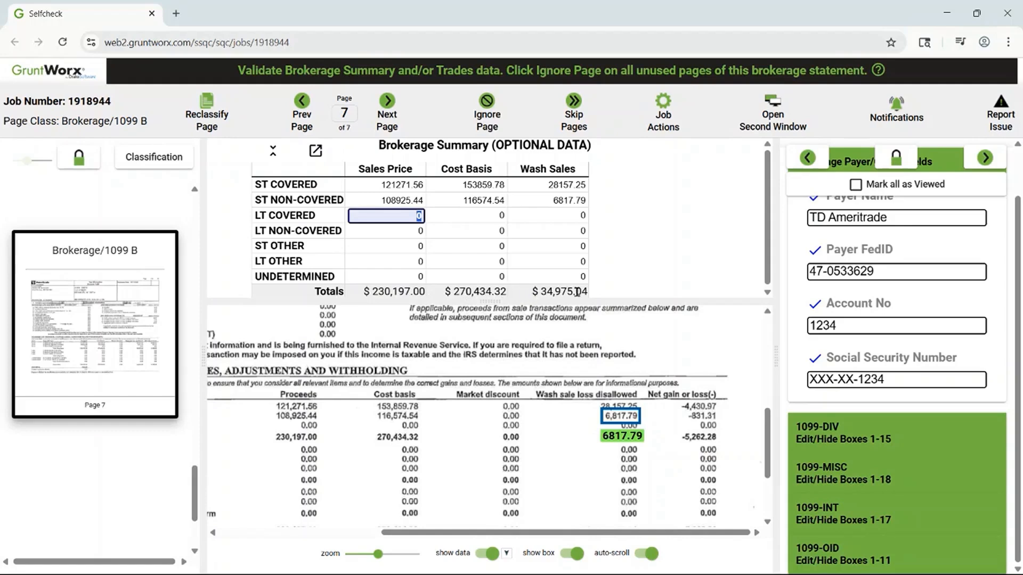
- Compare the summary totals with the statement's grand totals, then complete page 7 and close the job completion options
{"action": "scroll", "coordinate": [343, 459], "scroll_direction": "down", "scroll_amount": 2}
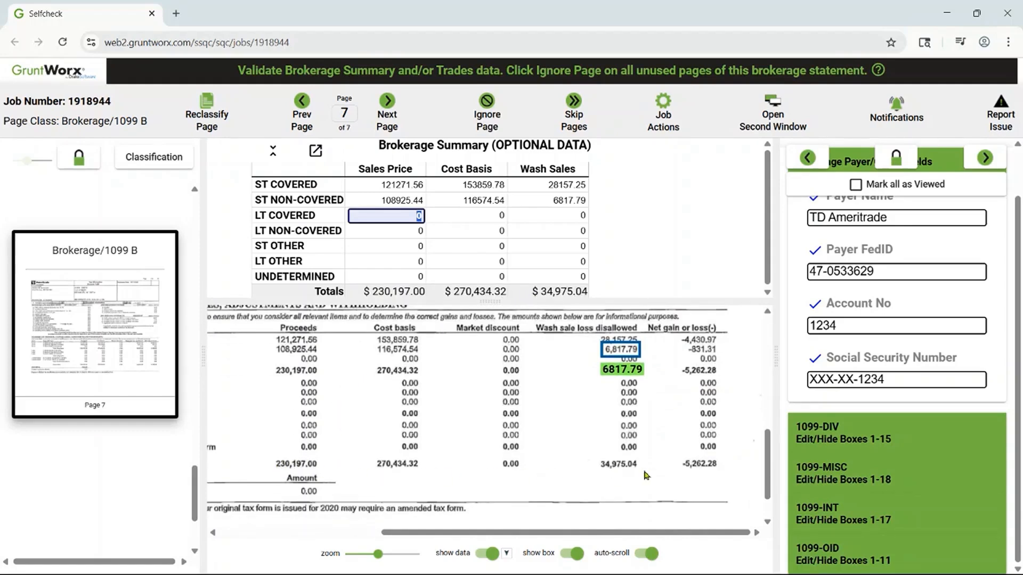
{"action": "left_click", "coordinate": [1003, 162]}
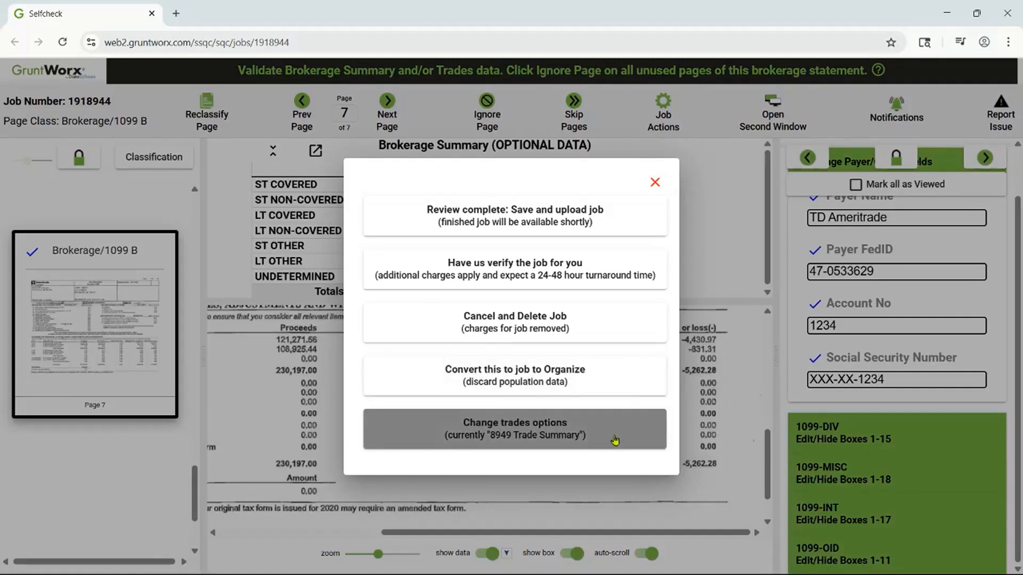
{"action": "left_click", "coordinate": [648, 228]}
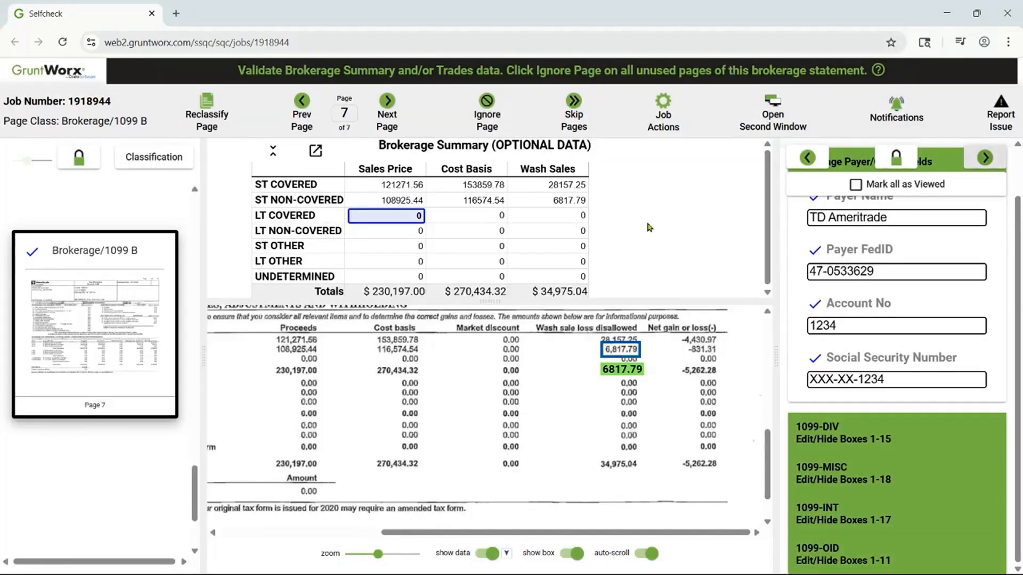